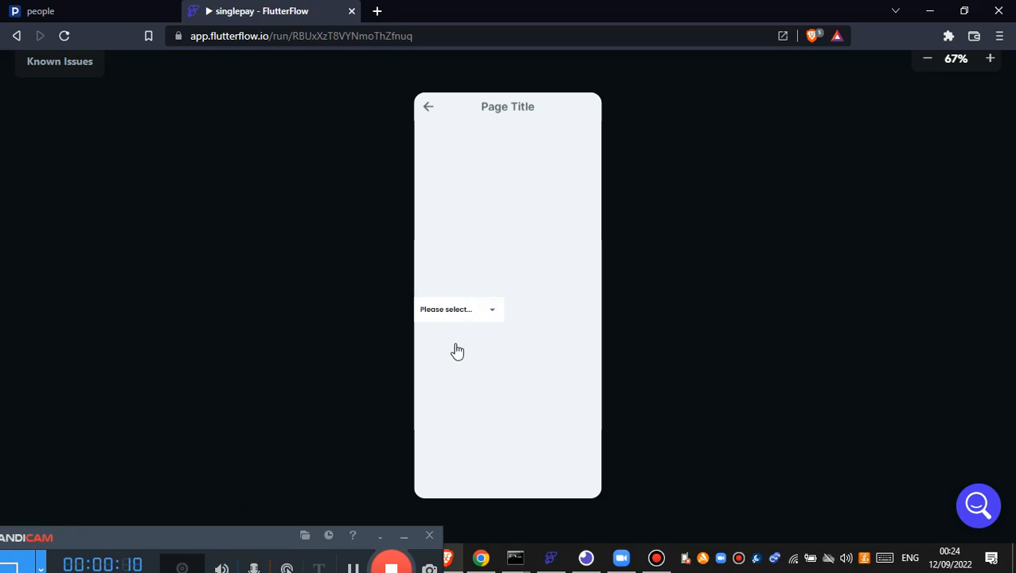
Test the currency dropdown in the running app preview by selecting its Euro, USD and Kes options in turn.
{"action": "left_click", "coordinate": [460, 344]}
{"action": "left_click", "coordinate": [470, 332]}
{"action": "left_click", "coordinate": [478, 341]}
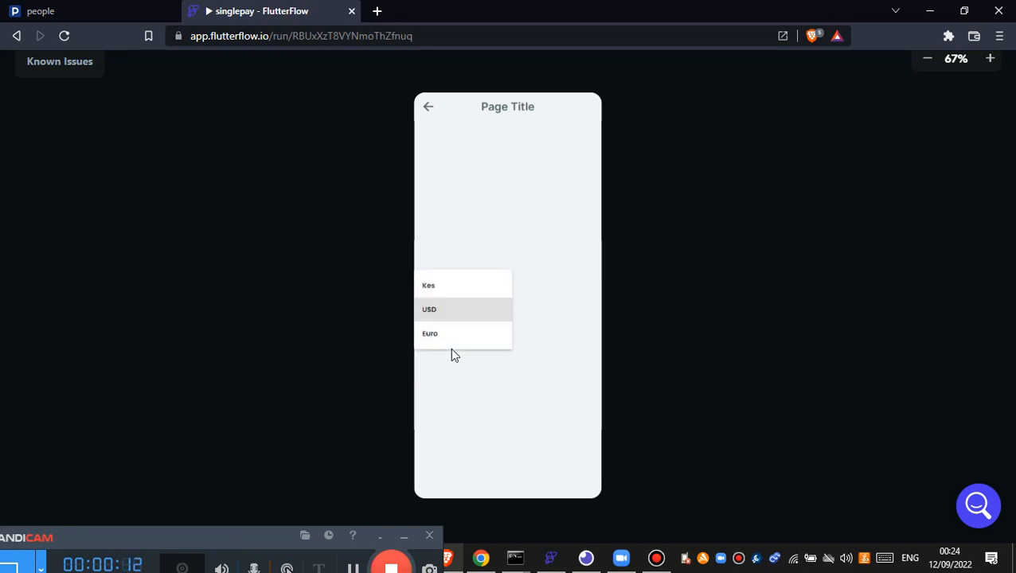
{"action": "left_click", "coordinate": [449, 348]}
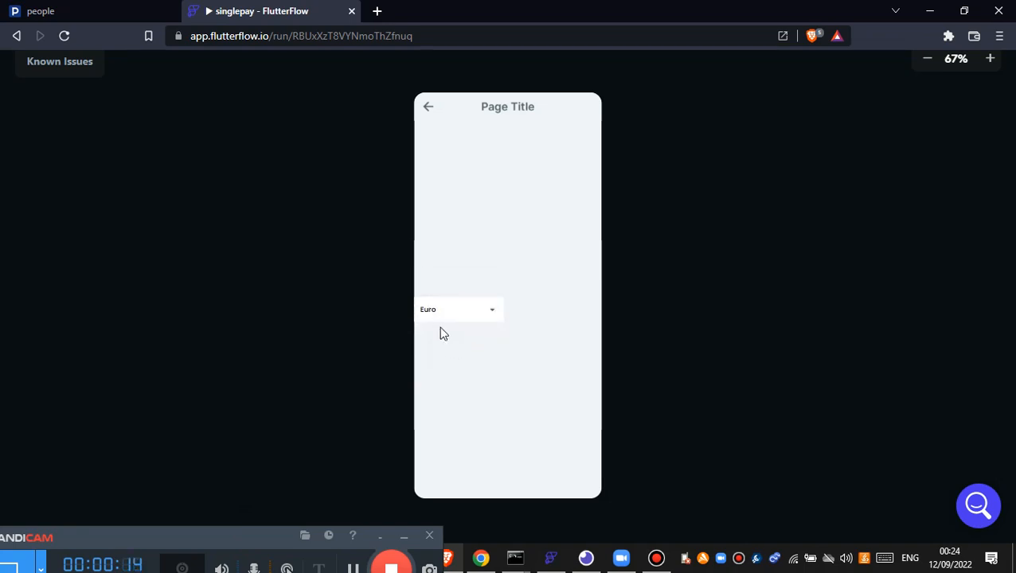
{"action": "left_click", "coordinate": [438, 314]}
{"action": "left_click", "coordinate": [470, 284]}
{"action": "left_click", "coordinate": [487, 313]}
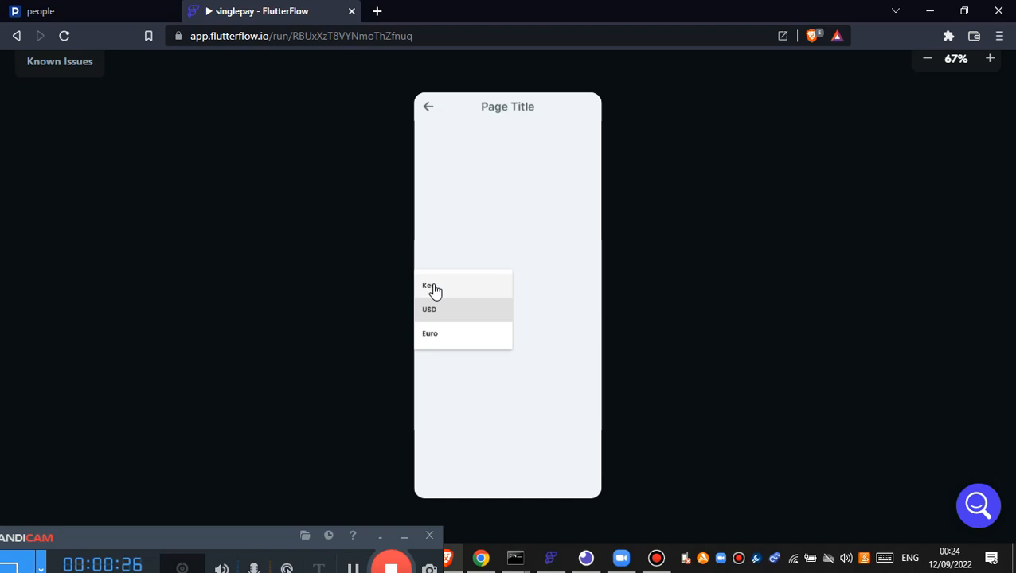
{"action": "left_click", "coordinate": [432, 288]}
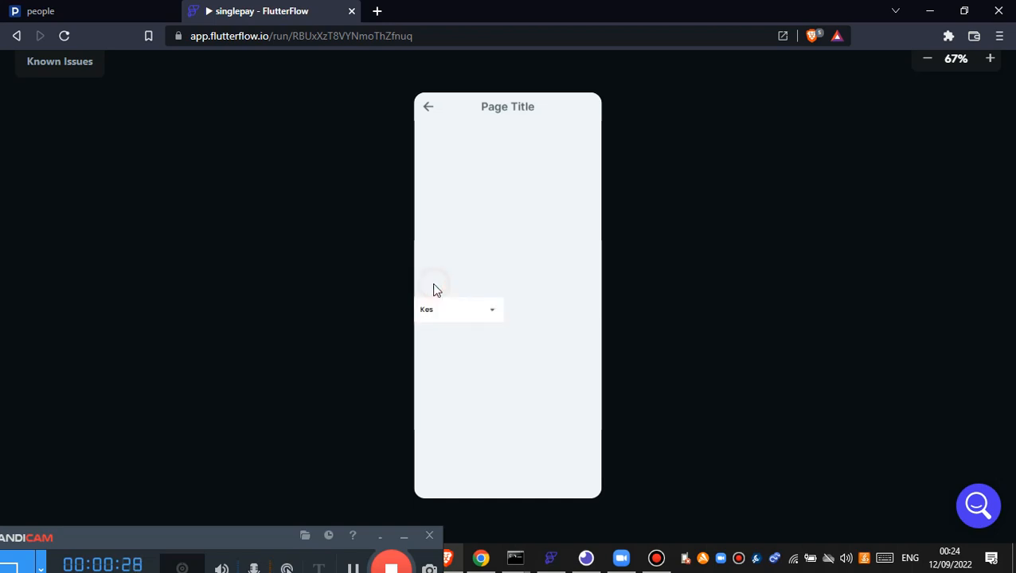
{"action": "left_click", "coordinate": [454, 317]}
{"action": "left_click", "coordinate": [452, 331]}
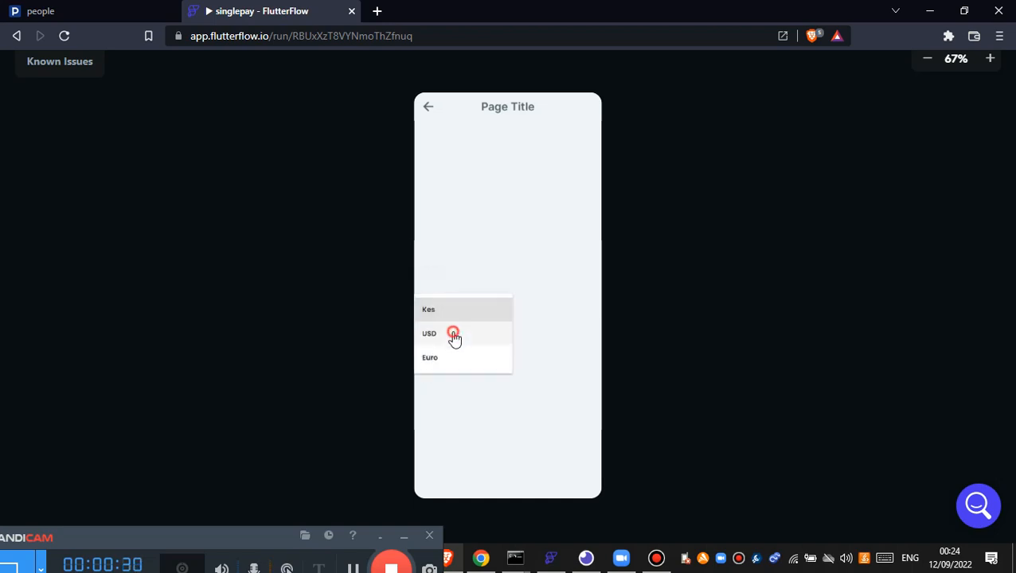
{"action": "left_click", "coordinate": [484, 311]}
{"action": "left_click", "coordinate": [447, 344]}
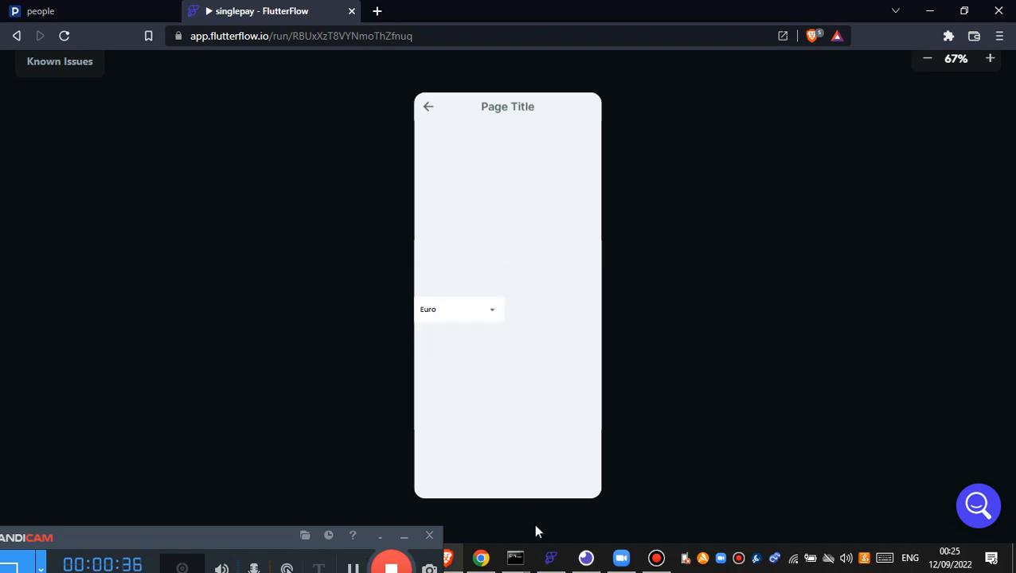
Switch to the FlutterFlow editor and delete the row holding the dropdown from the page's column.
{"action": "left_click_drag", "start_coordinate": [245, 548], "coordinate": [231, 572]}
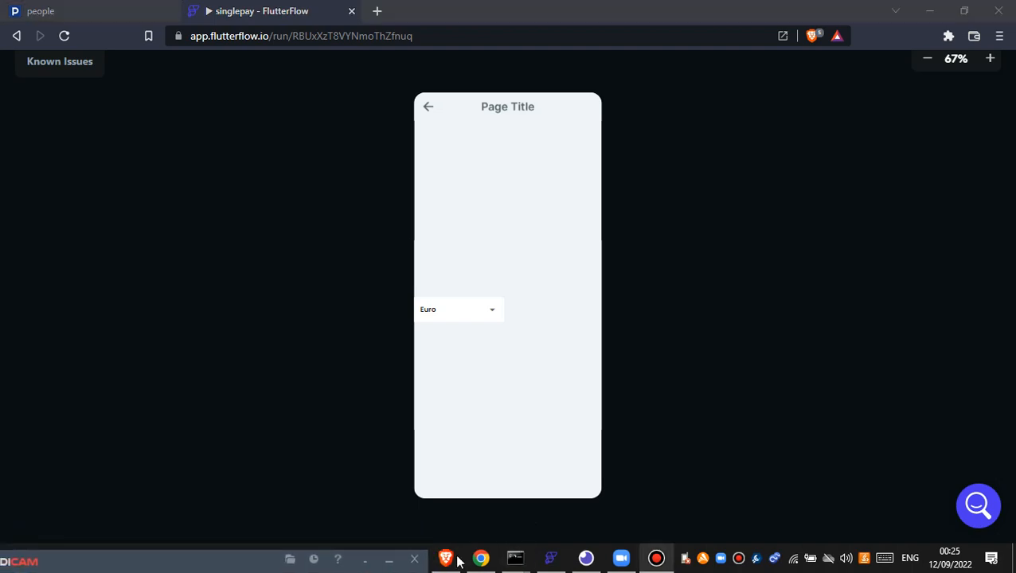
{"action": "left_click", "coordinate": [554, 559]}
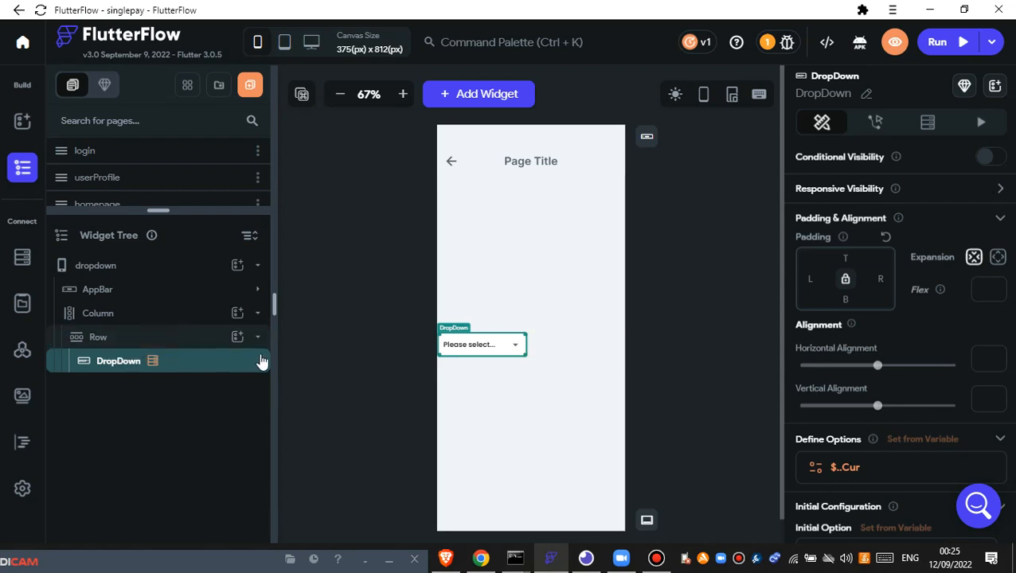
{"action": "left_click", "coordinate": [188, 343]}
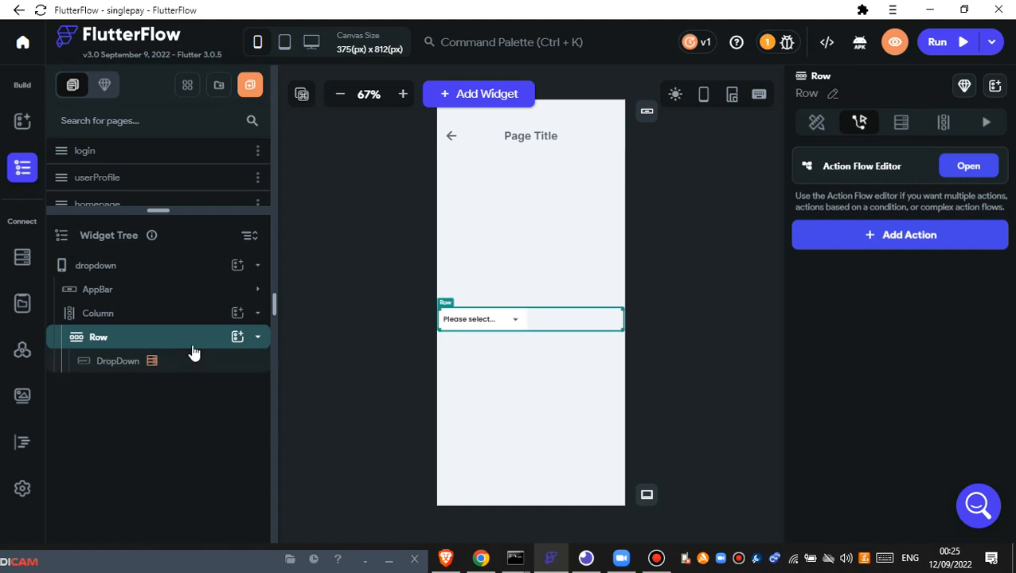
{"action": "key", "text": "Delete"}
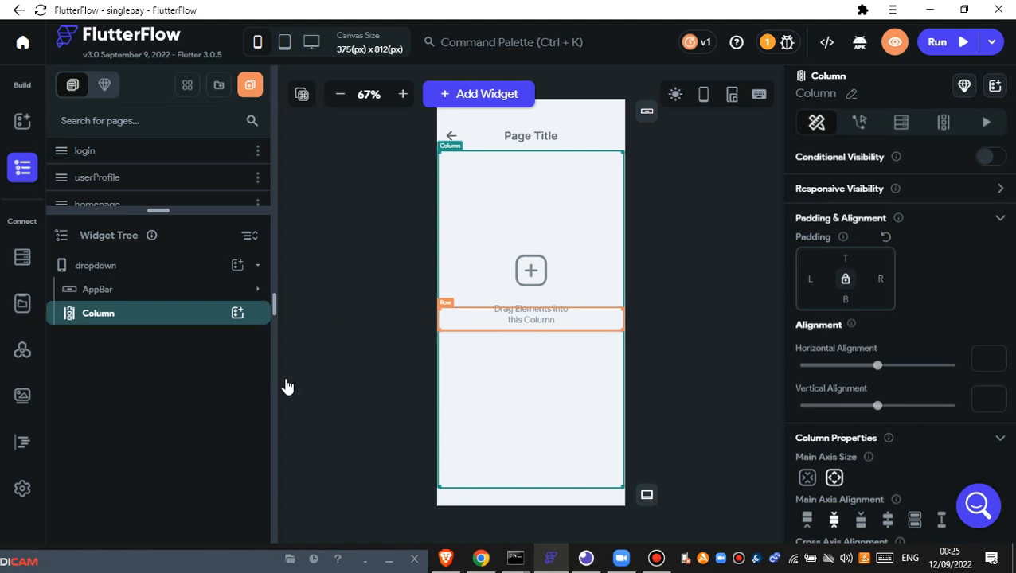
Switch to Chrome and examine the body of the currency() function in ApiController.php.
{"action": "left_click", "coordinate": [480, 558]}
{"action": "left_click", "coordinate": [208, 372]}
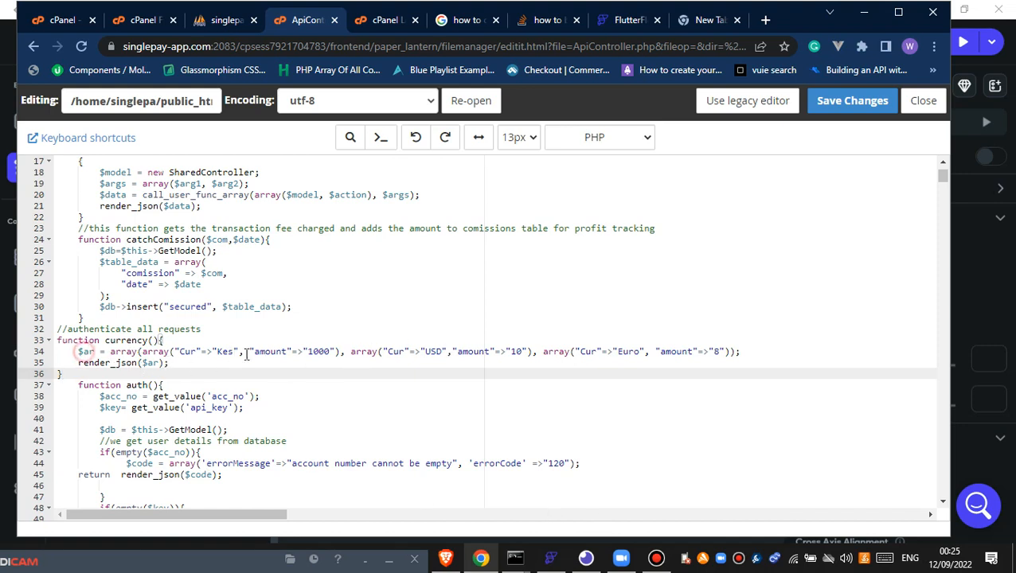
{"action": "left_click_drag", "start_coordinate": [78, 351], "coordinate": [243, 368]}
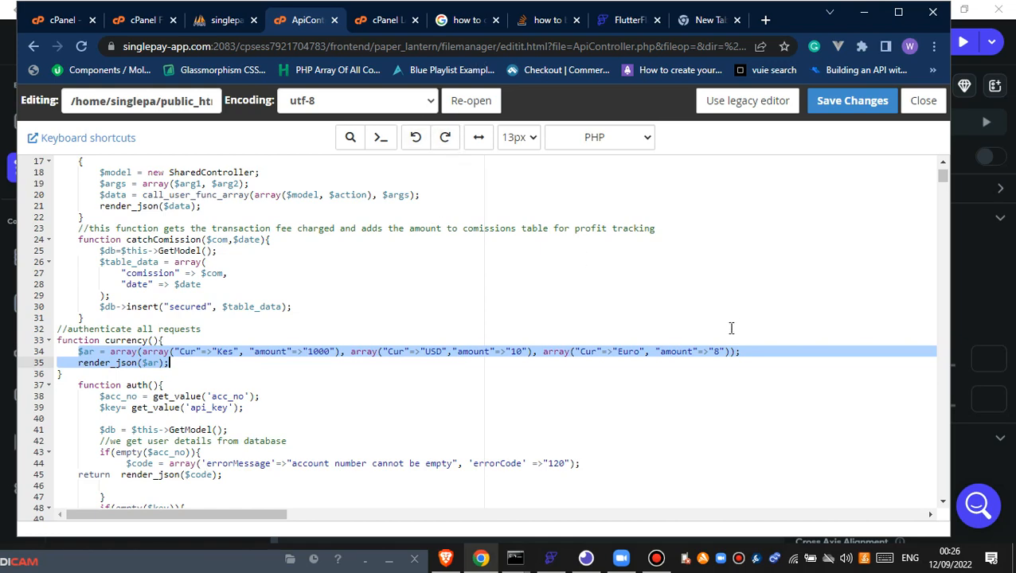
{"action": "left_click", "coordinate": [586, 558]}
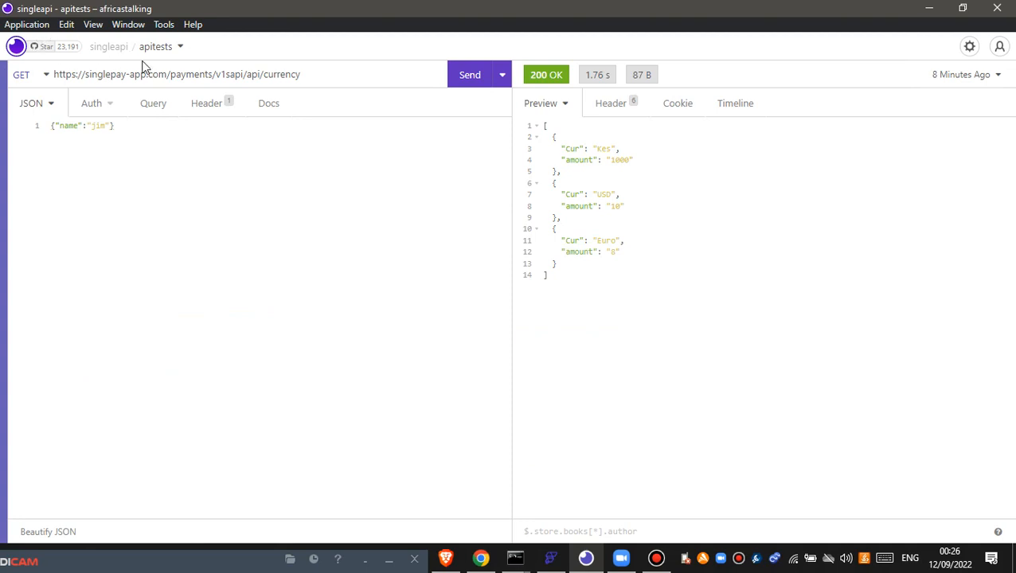
{"action": "left_click", "coordinate": [318, 76]}
{"action": "left_click_drag", "start_coordinate": [299, 76], "coordinate": [64, 76]}
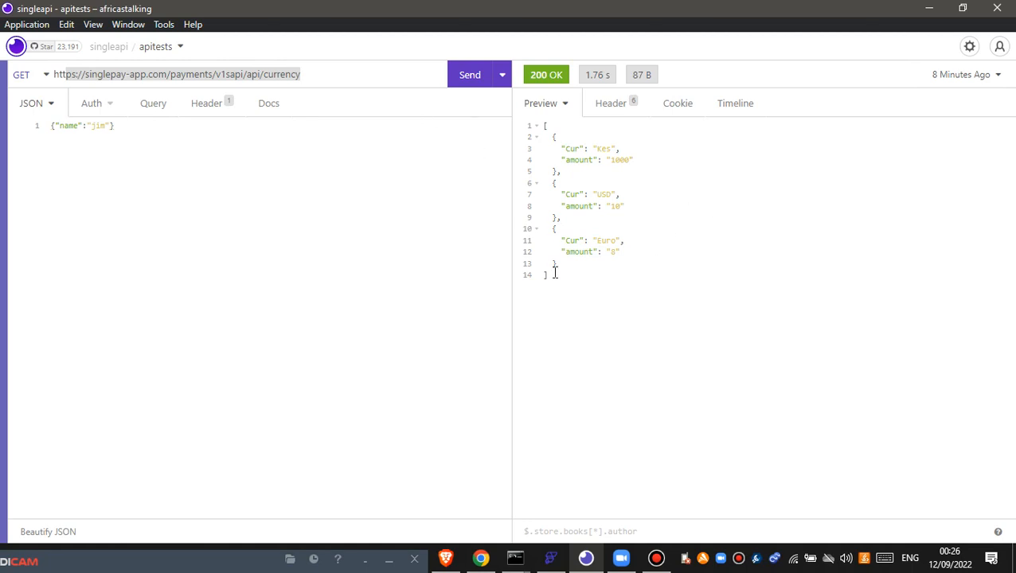
{"action": "left_click_drag", "start_coordinate": [551, 275], "coordinate": [513, 143]}
{"action": "left_click", "coordinate": [468, 78]}
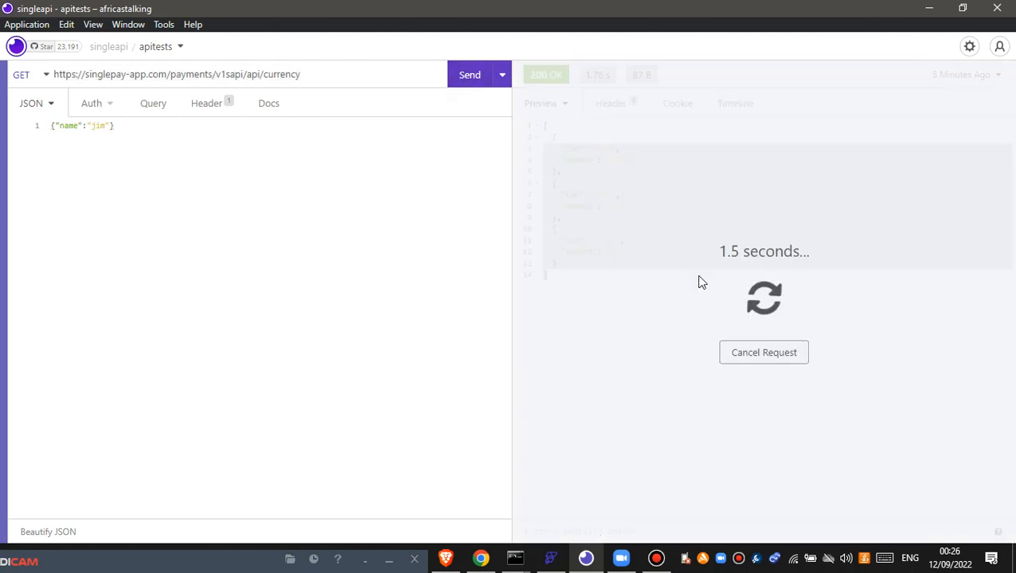
Clear the request's JSON text, set its body type to no body, and resend the currency request.
{"action": "left_click_drag", "start_coordinate": [151, 126], "coordinate": [24, 136]}
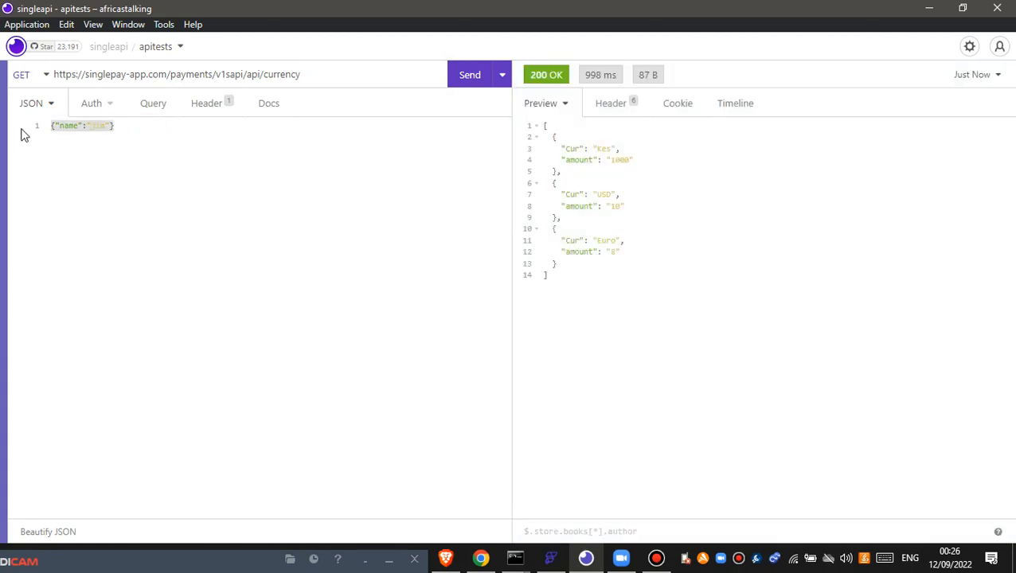
{"action": "key", "text": "BackSpace"}
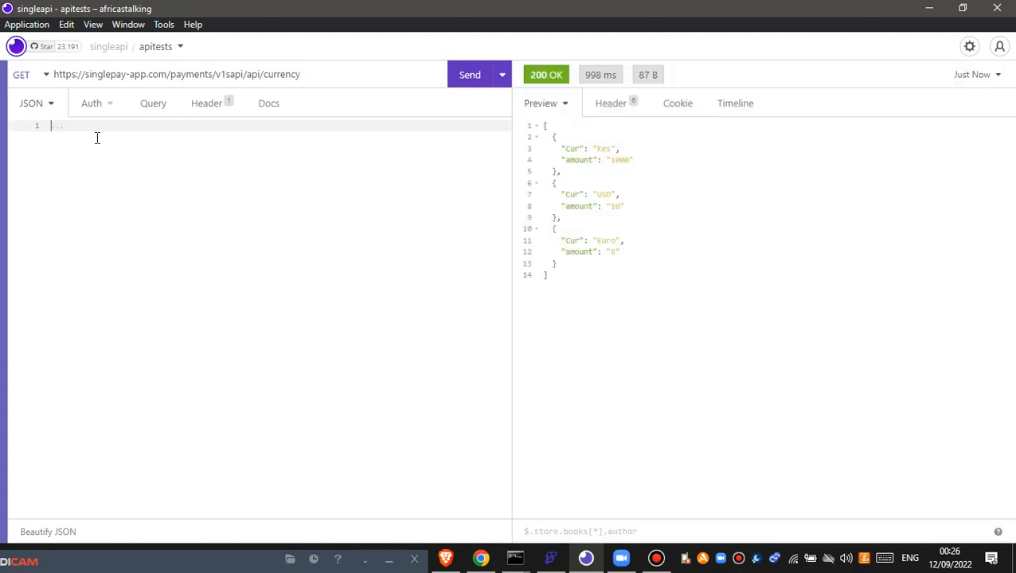
{"action": "left_click", "coordinate": [470, 74]}
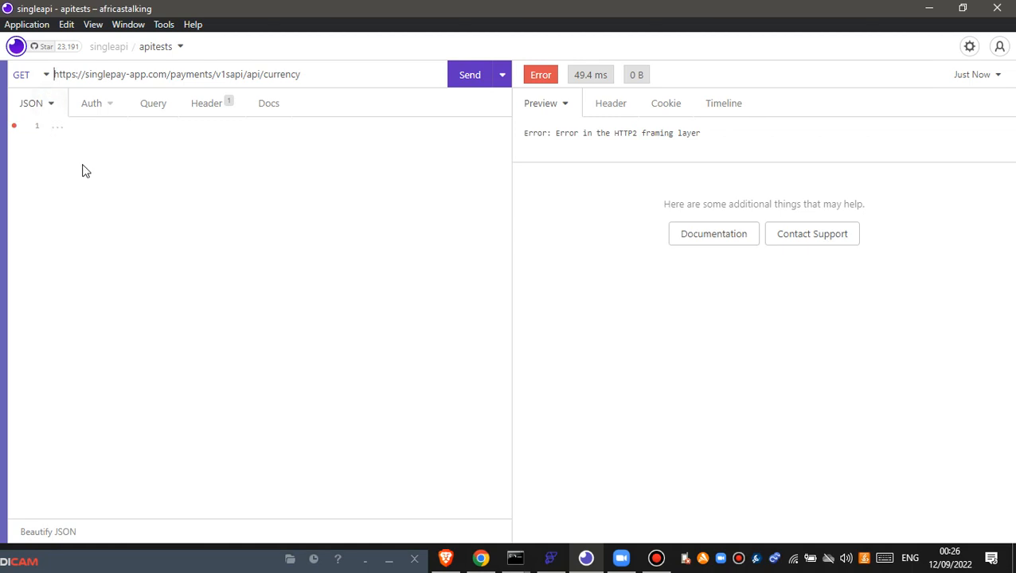
{"action": "left_click", "coordinate": [53, 106]}
{"action": "left_click", "coordinate": [52, 105]}
{"action": "left_click", "coordinate": [51, 103]}
{"action": "left_click", "coordinate": [48, 443]}
{"action": "left_click", "coordinate": [470, 76]}
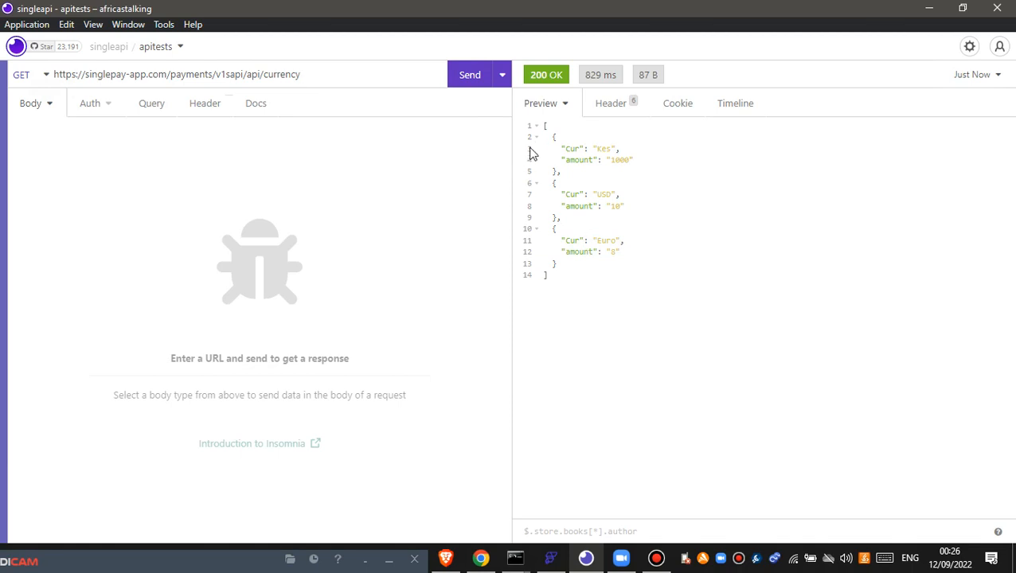
Examine the Cur and amount pairs in the JSON response and compare them with the currency() function's code in Chrome.
{"action": "left_click_drag", "start_coordinate": [554, 133], "coordinate": [530, 275]}
{"action": "left_click", "coordinate": [608, 313]}
{"action": "left_click_drag", "start_coordinate": [543, 127], "coordinate": [571, 286]}
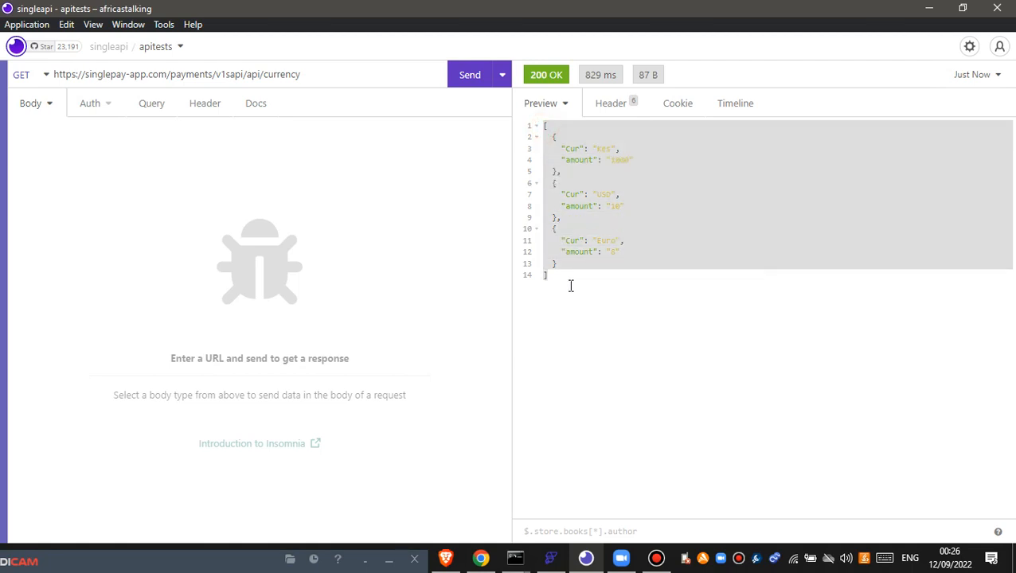
{"action": "left_click", "coordinate": [599, 237]}
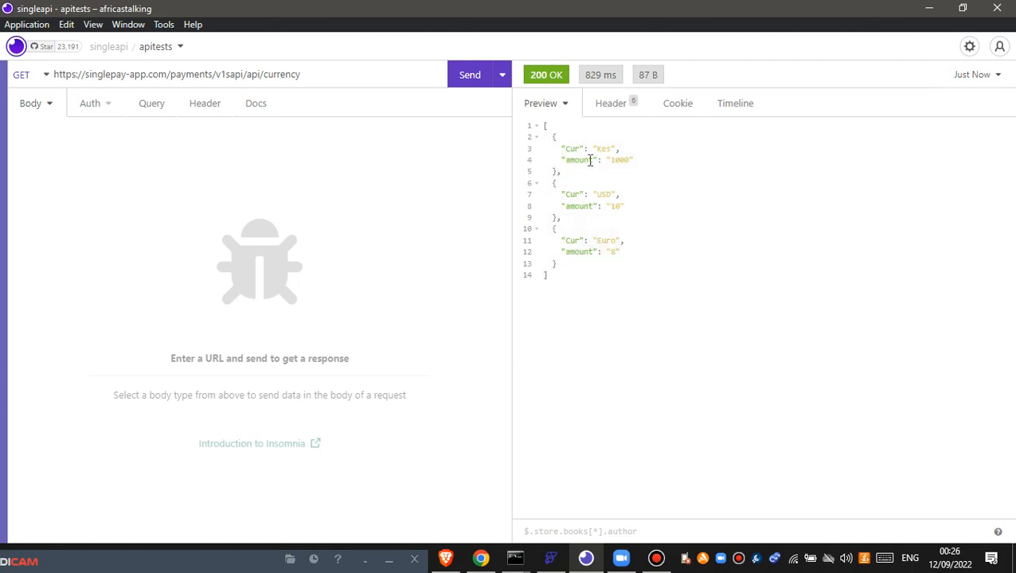
{"action": "left_click_drag", "start_coordinate": [593, 148], "coordinate": [609, 143]}
{"action": "left_click", "coordinate": [611, 152]}
{"action": "left_click", "coordinate": [599, 195]}
{"action": "left_click_drag", "start_coordinate": [565, 148], "coordinate": [557, 209]}
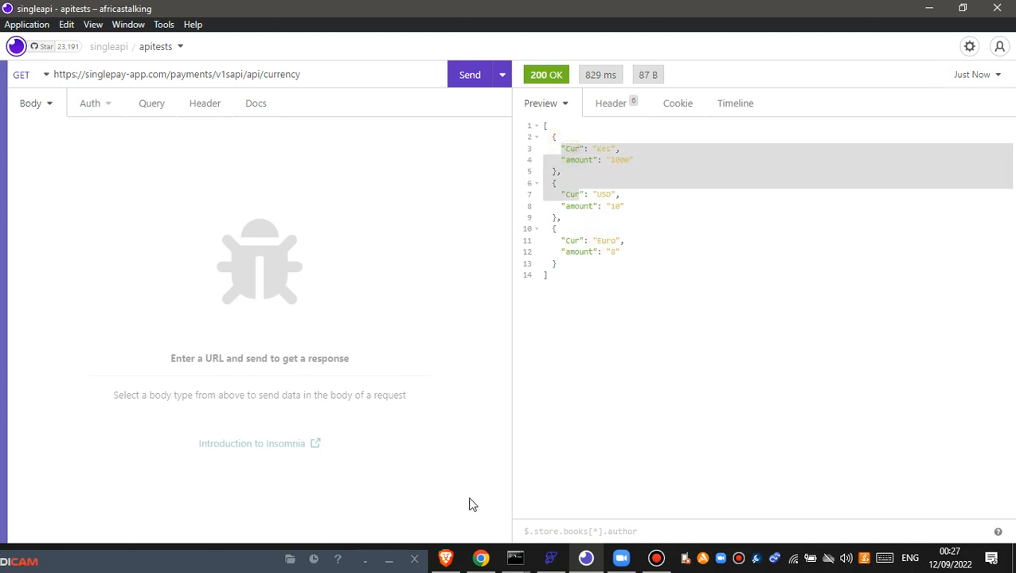
{"action": "left_click", "coordinate": [481, 558]}
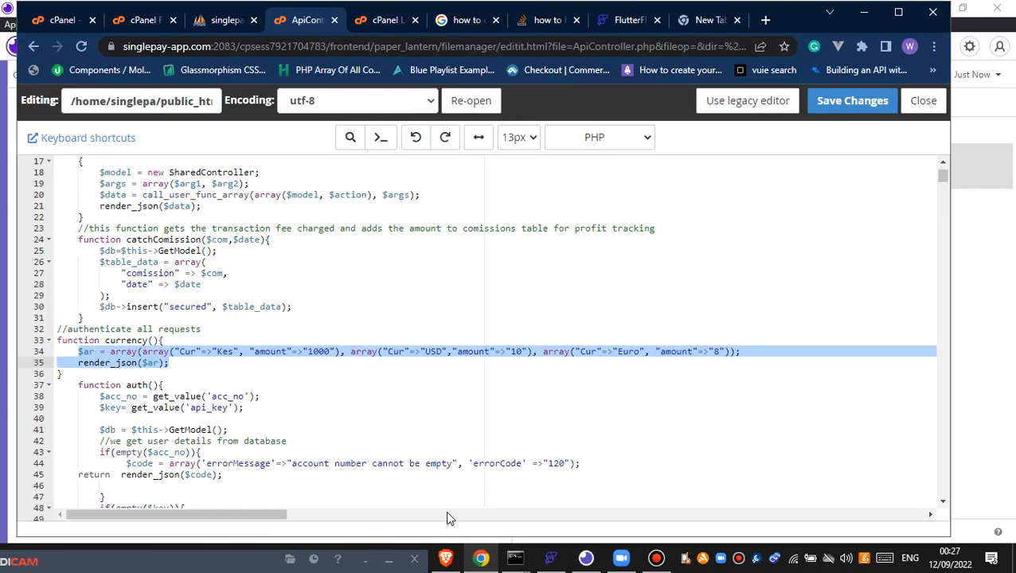
Return to Insomnia and copy the full URL of the currency request.
{"action": "left_click", "coordinate": [586, 558]}
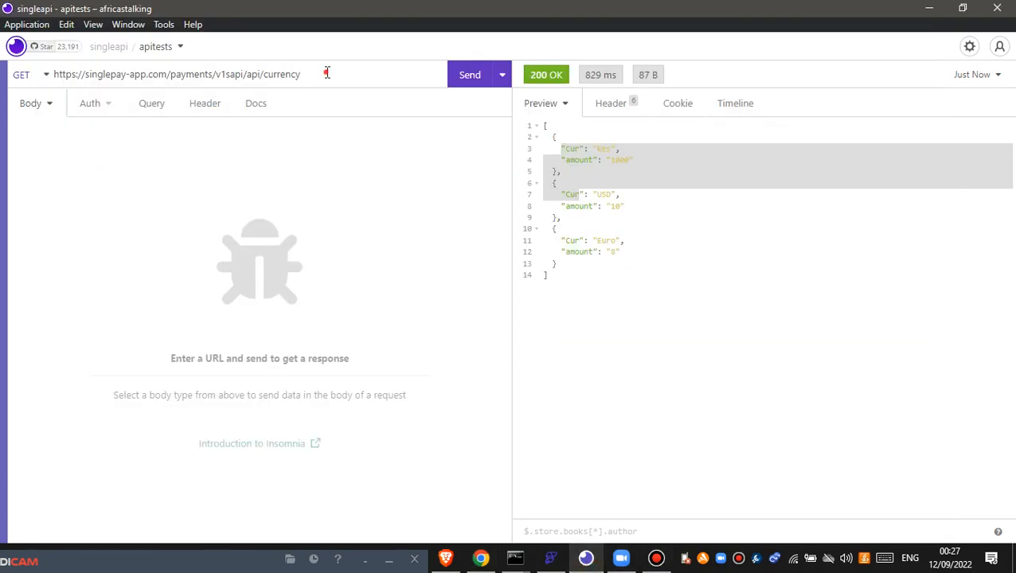
{"action": "left_click_drag", "start_coordinate": [330, 75], "coordinate": [51, 74]}
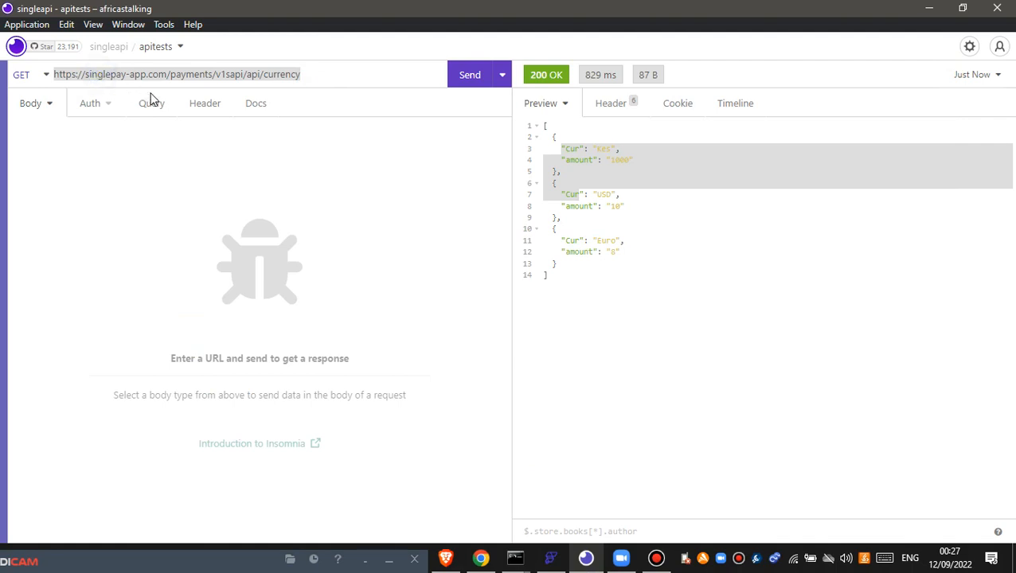
{"action": "right_click", "coordinate": [246, 128]}
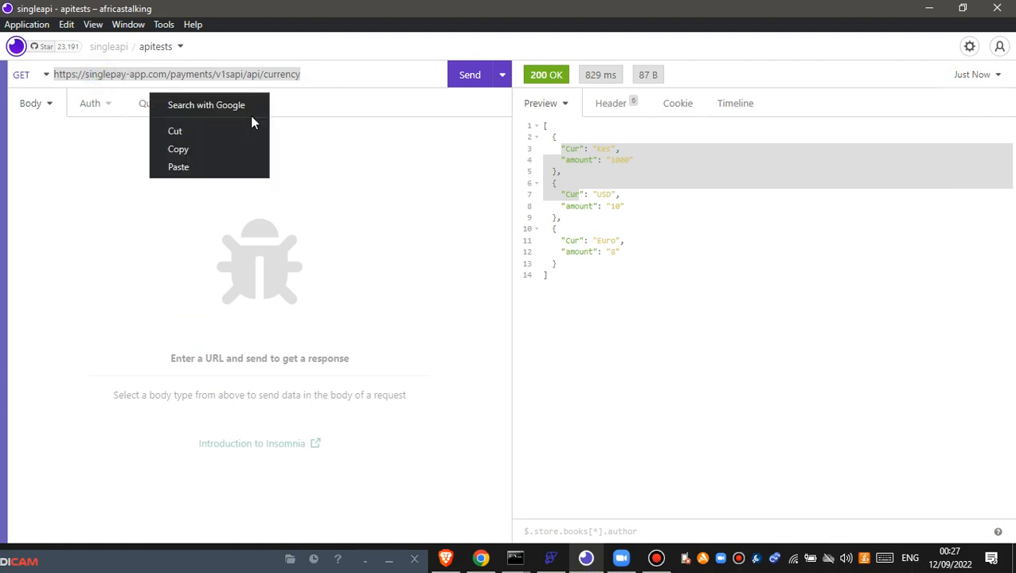
{"action": "left_click", "coordinate": [193, 147]}
Switch to FlutterFlow and delete the existing currency API call from the project.
{"action": "left_click", "coordinate": [553, 564]}
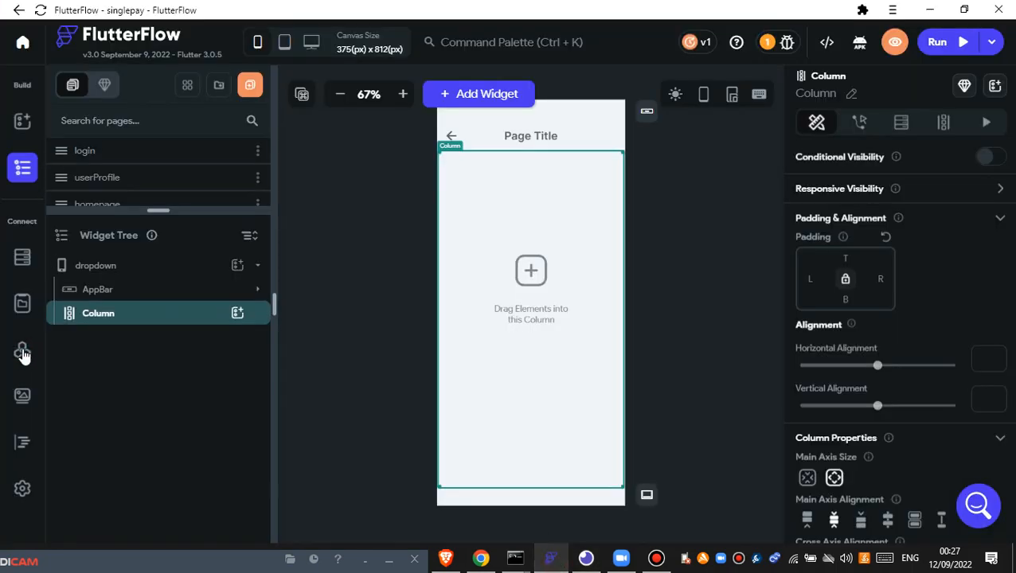
{"action": "left_click", "coordinate": [22, 352]}
{"action": "scroll", "coordinate": [128, 296], "scroll_direction": "down", "scroll_amount": 1}
{"action": "scroll", "coordinate": [127, 296], "scroll_direction": "down", "scroll_amount": 3}
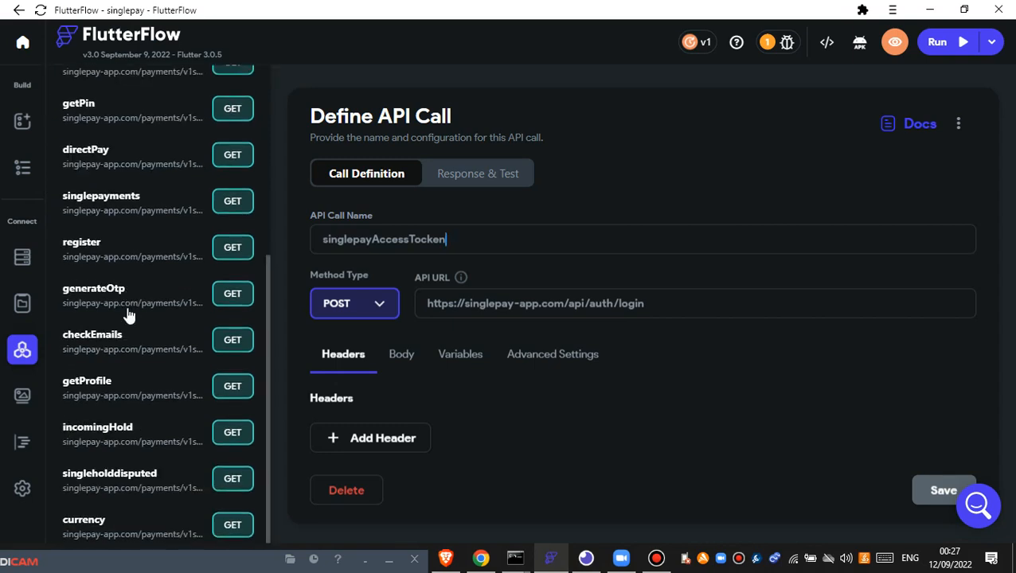
{"action": "left_click", "coordinate": [112, 521]}
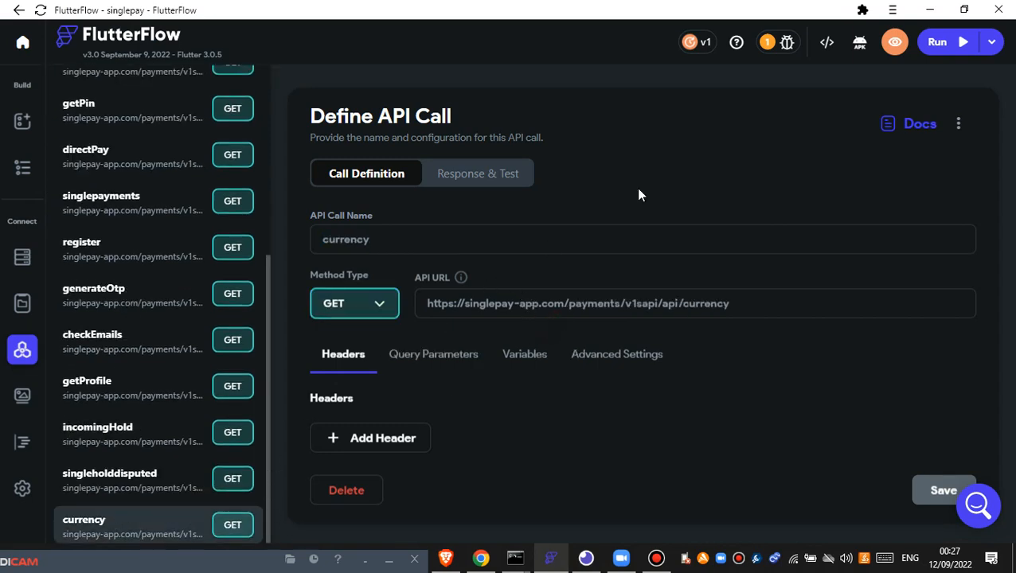
{"action": "left_click", "coordinate": [958, 123]}
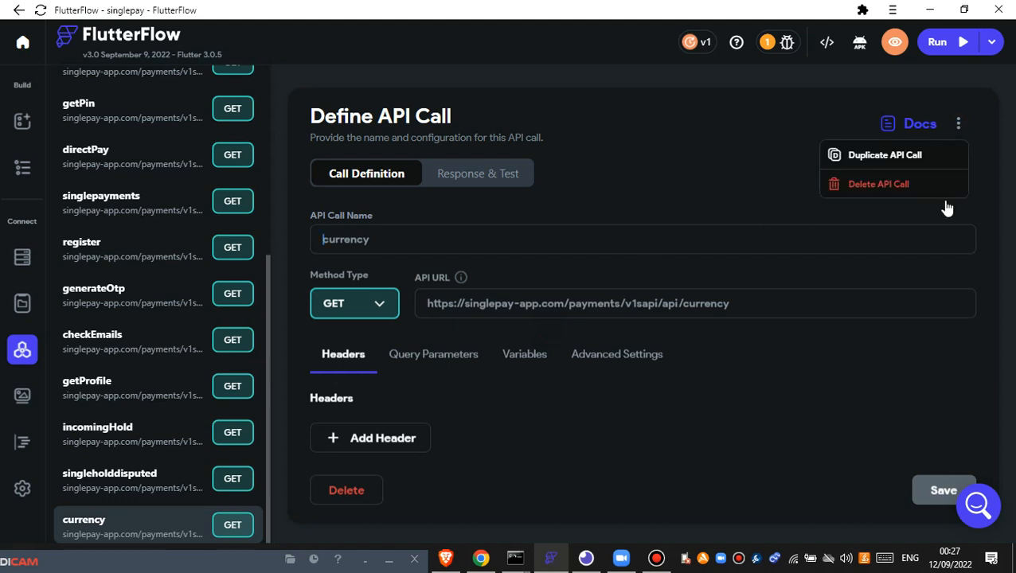
{"action": "left_click", "coordinate": [879, 184]}
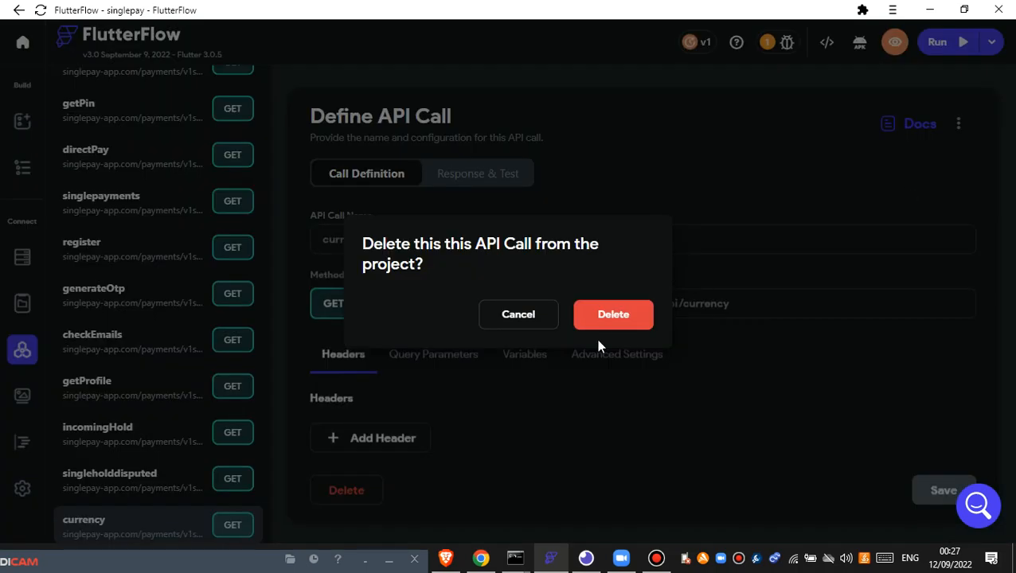
{"action": "left_click", "coordinate": [610, 315]}
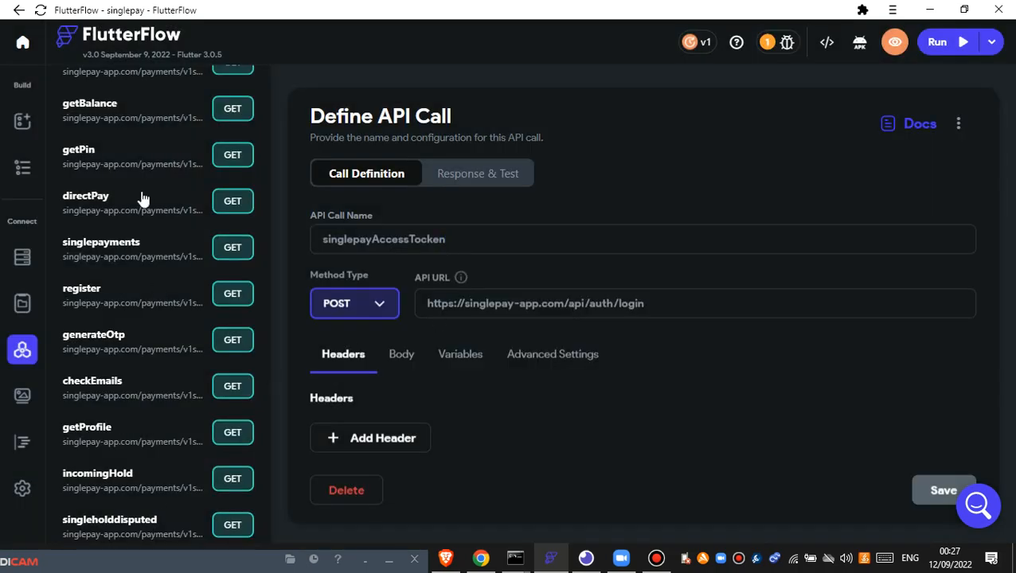
{"action": "scroll", "coordinate": [139, 162], "scroll_direction": "up", "scroll_amount": 5}
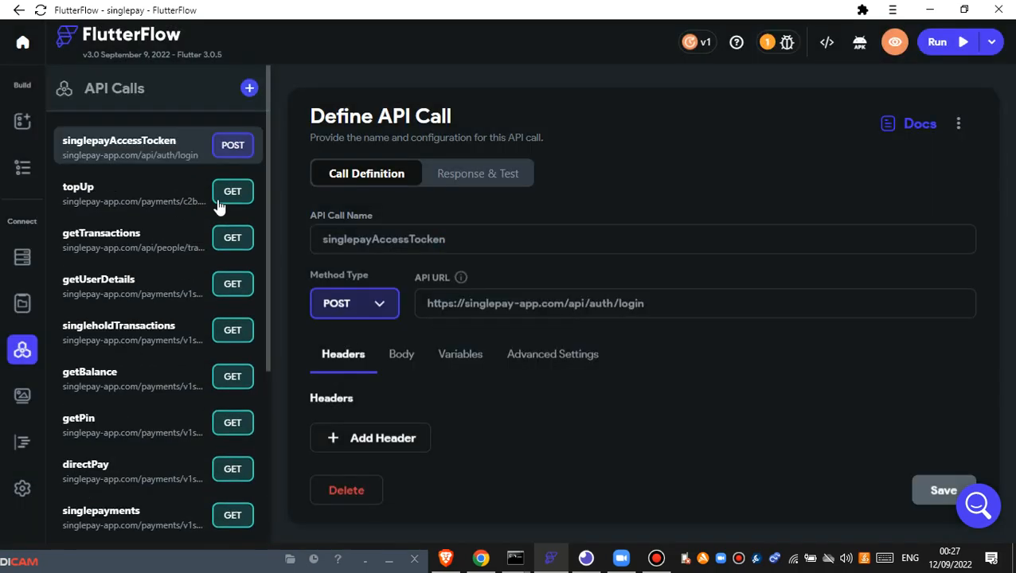
{"action": "left_click", "coordinate": [249, 88]}
{"action": "left_click", "coordinate": [222, 157]}
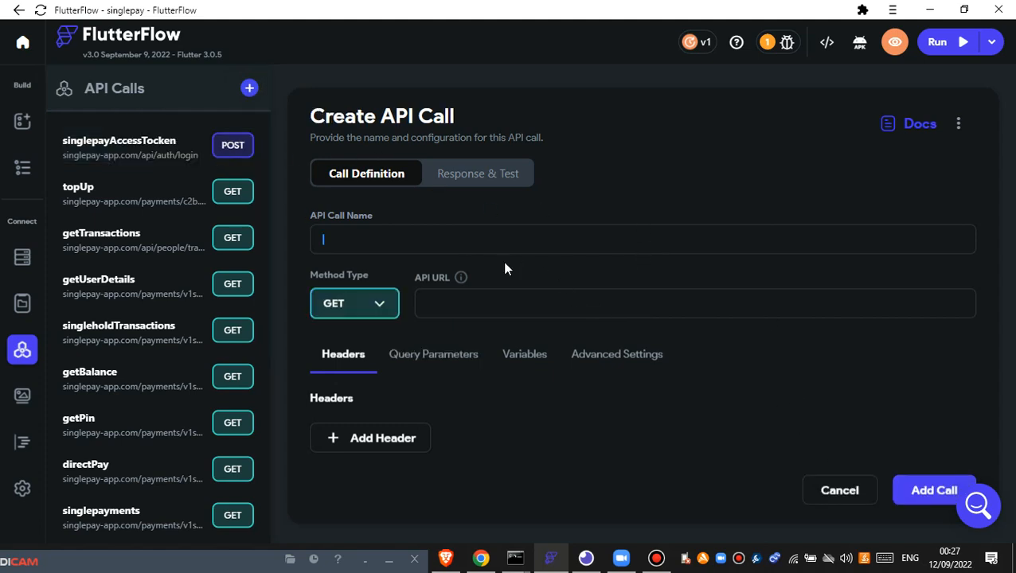
{"action": "type", "text": "currency"}
{"action": "left_click", "coordinate": [507, 309]}
{"action": "key", "text": "ctrl+v"}
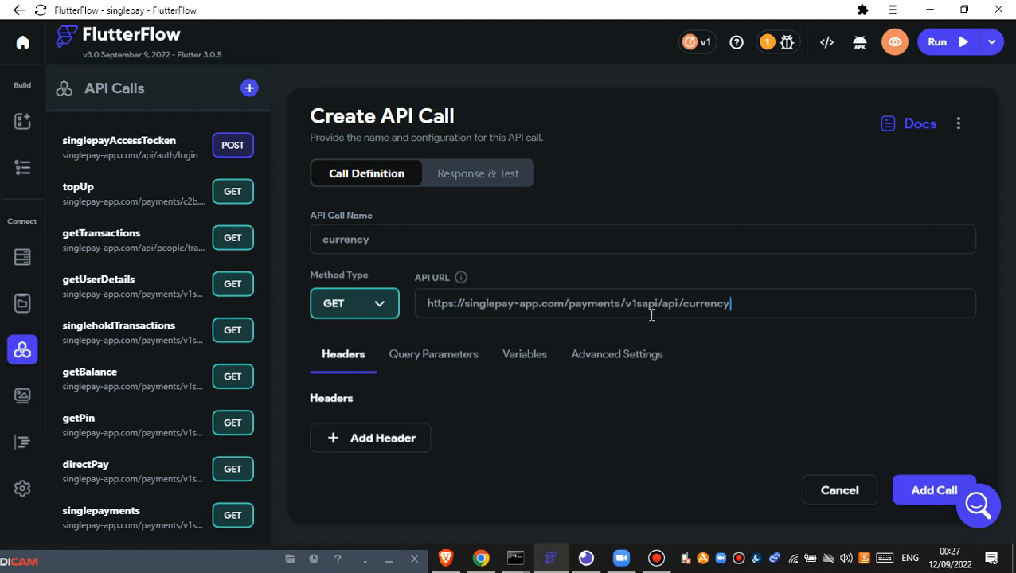
{"action": "left_click_drag", "start_coordinate": [748, 306], "coordinate": [439, 302]}
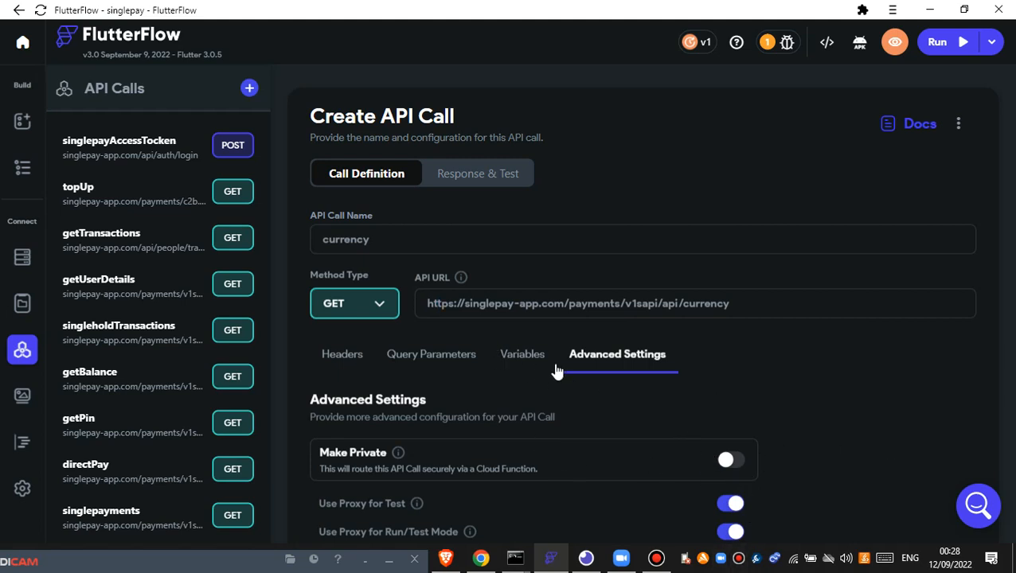
{"action": "left_click", "coordinate": [515, 357]}
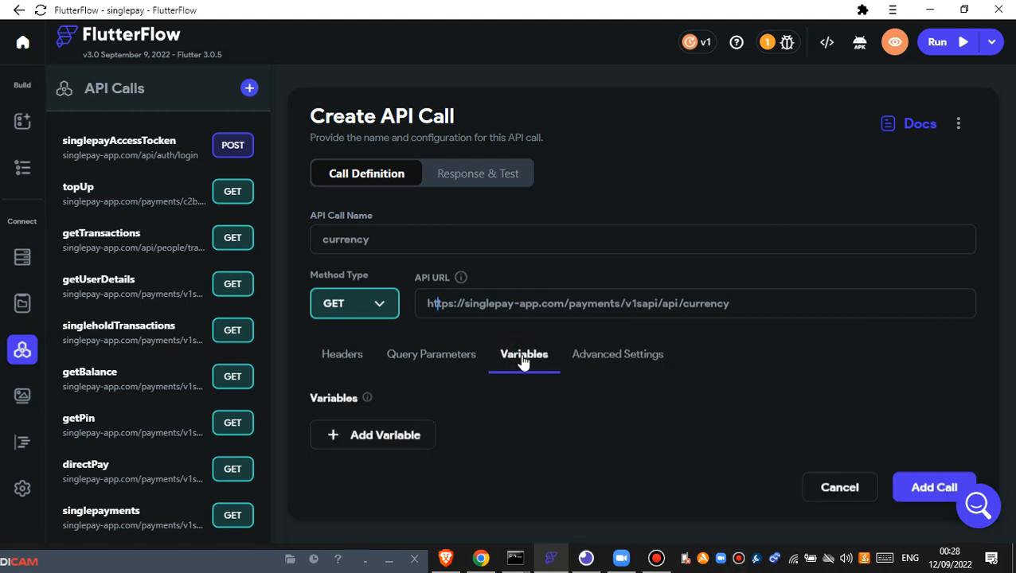
{"action": "left_click", "coordinate": [618, 363]}
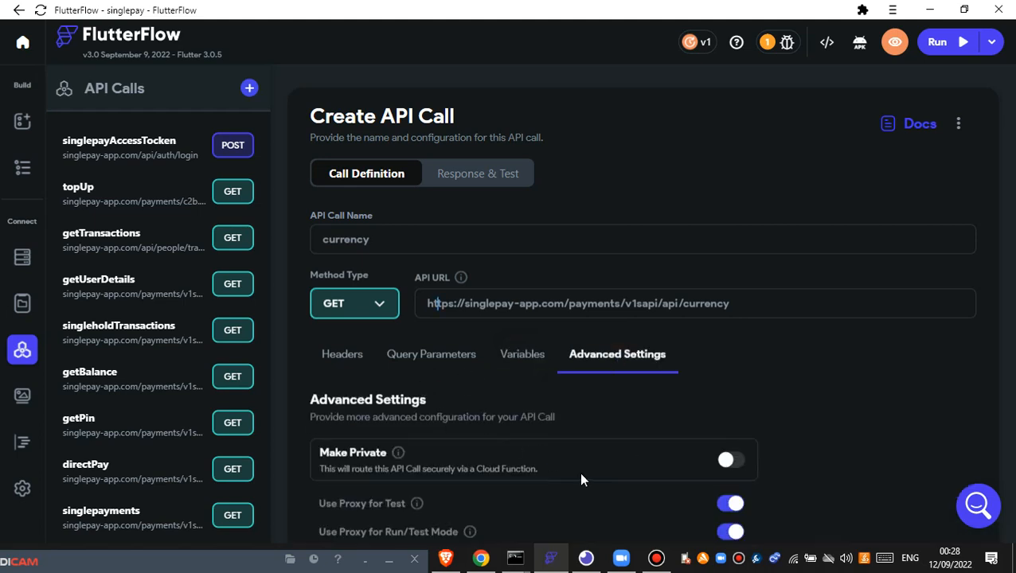
{"action": "scroll", "coordinate": [478, 382], "scroll_direction": "down", "scroll_amount": 2}
{"action": "scroll", "coordinate": [457, 362], "scroll_direction": "up", "scroll_amount": 2}
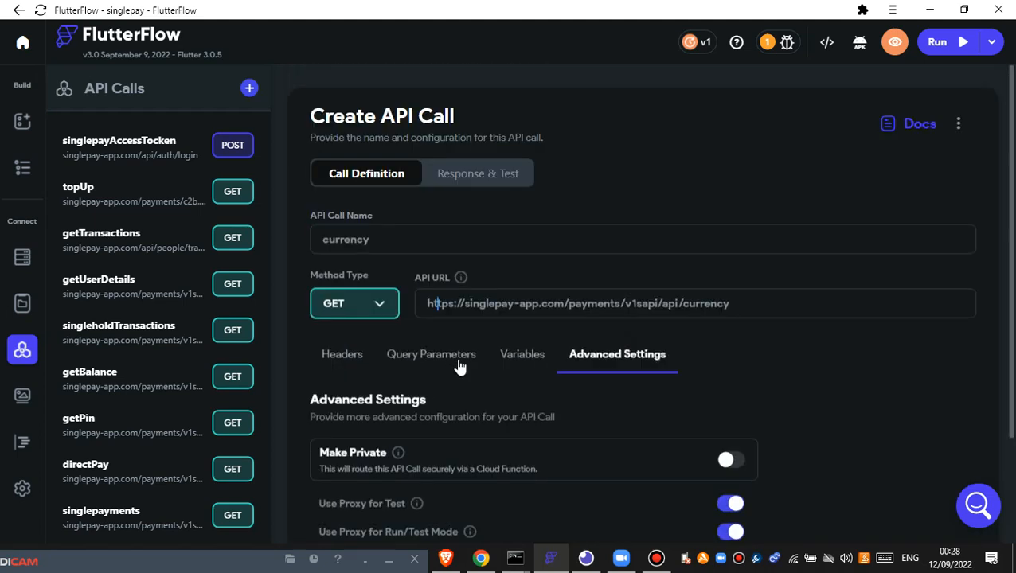
Test the currency API call and examine the JSON array in its test response.
{"action": "left_click", "coordinate": [489, 176]}
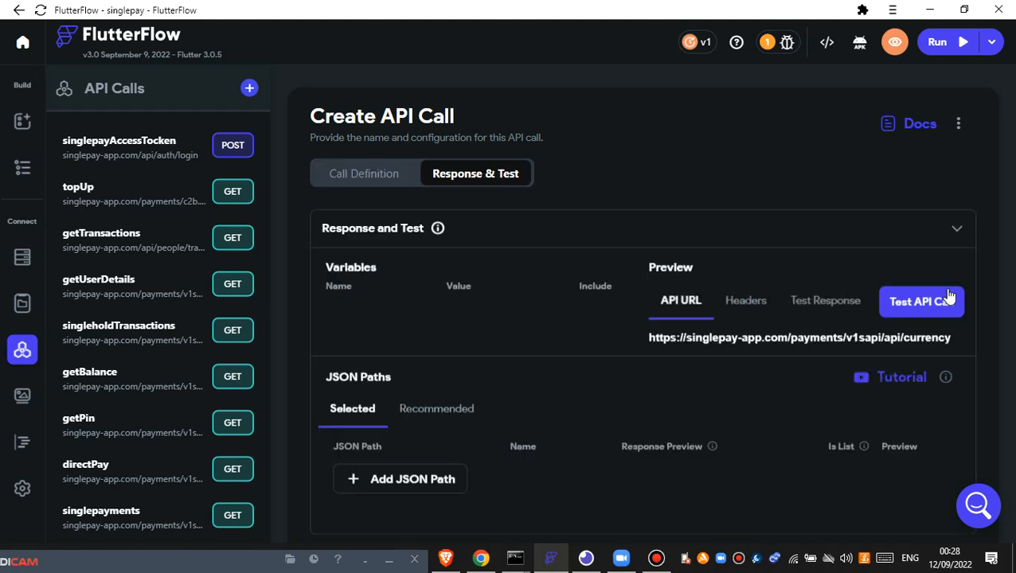
{"action": "left_click", "coordinate": [929, 310]}
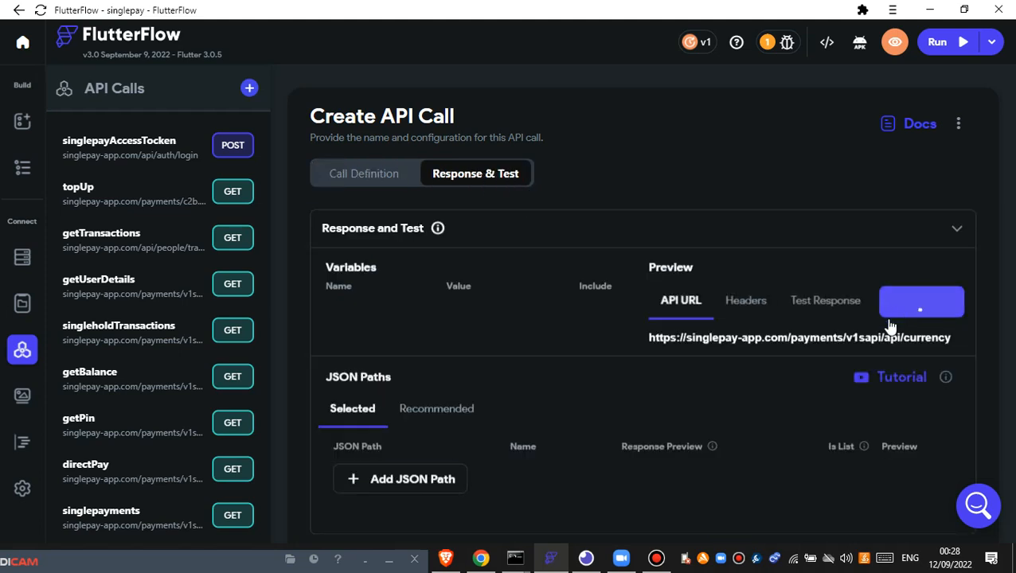
{"action": "scroll", "coordinate": [787, 425], "scroll_direction": "down", "scroll_amount": 2}
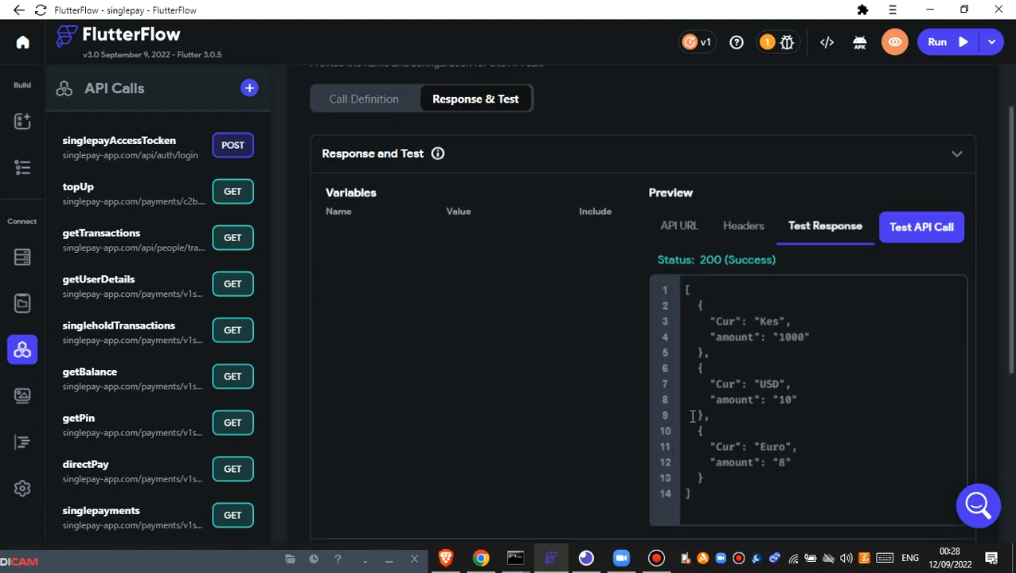
{"action": "scroll", "coordinate": [794, 325], "scroll_direction": "up", "scroll_amount": 1}
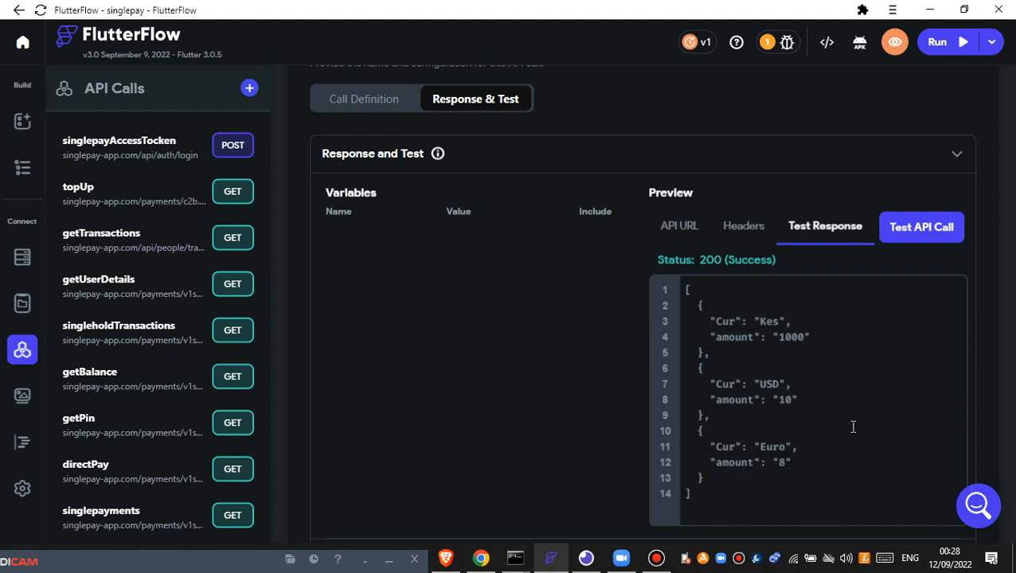
{"action": "scroll", "coordinate": [815, 408], "scroll_direction": "up", "scroll_amount": 1}
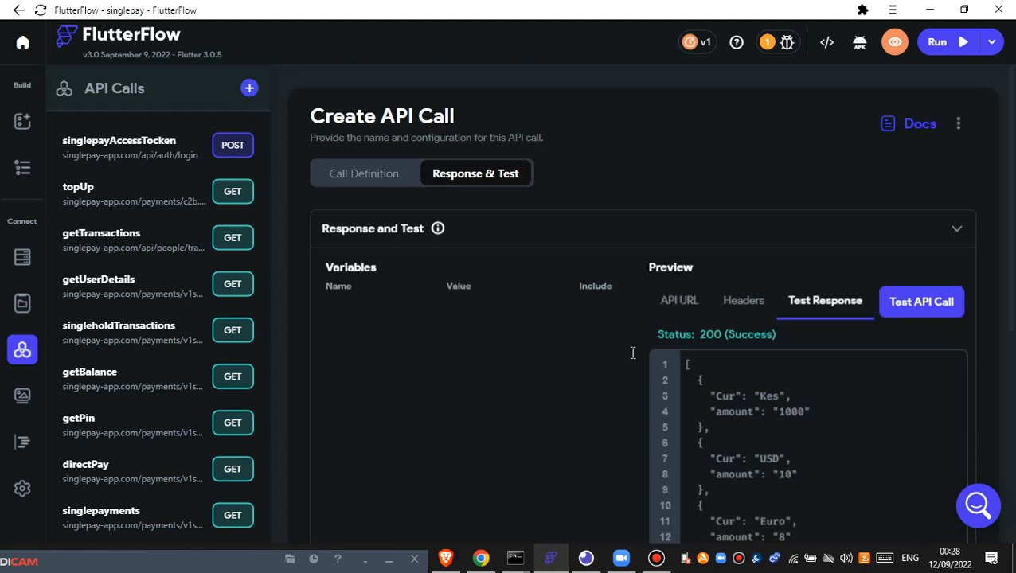
Check the request URL in the preview and add the currency call to the project.
{"action": "left_click", "coordinate": [670, 307]}
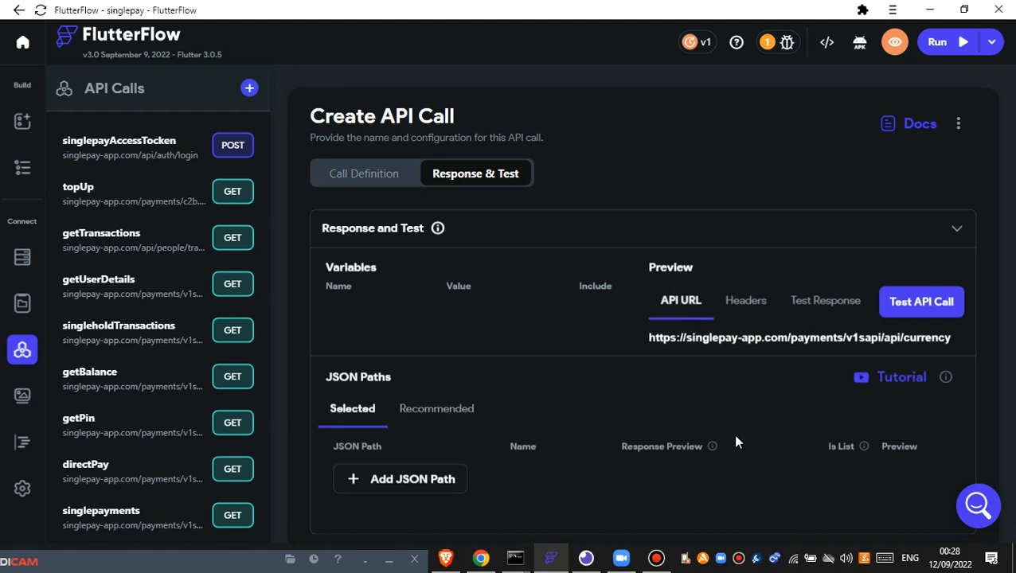
{"action": "scroll", "coordinate": [766, 473], "scroll_direction": "down", "scroll_amount": 2}
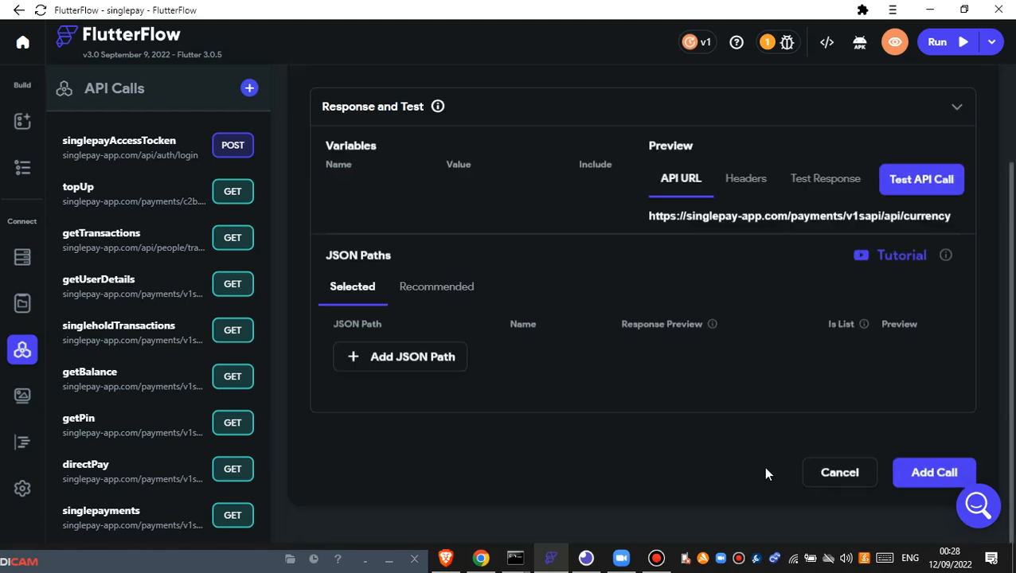
{"action": "left_click", "coordinate": [916, 478]}
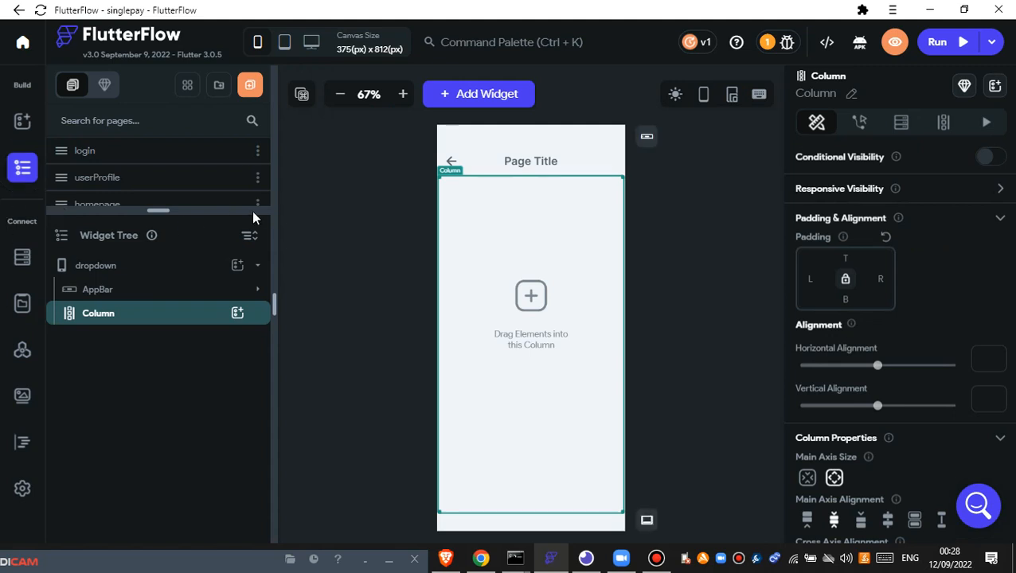
Add a Row to the dropdown page's Column and place a DropDown widget inside it.
{"action": "left_click", "coordinate": [238, 316]}
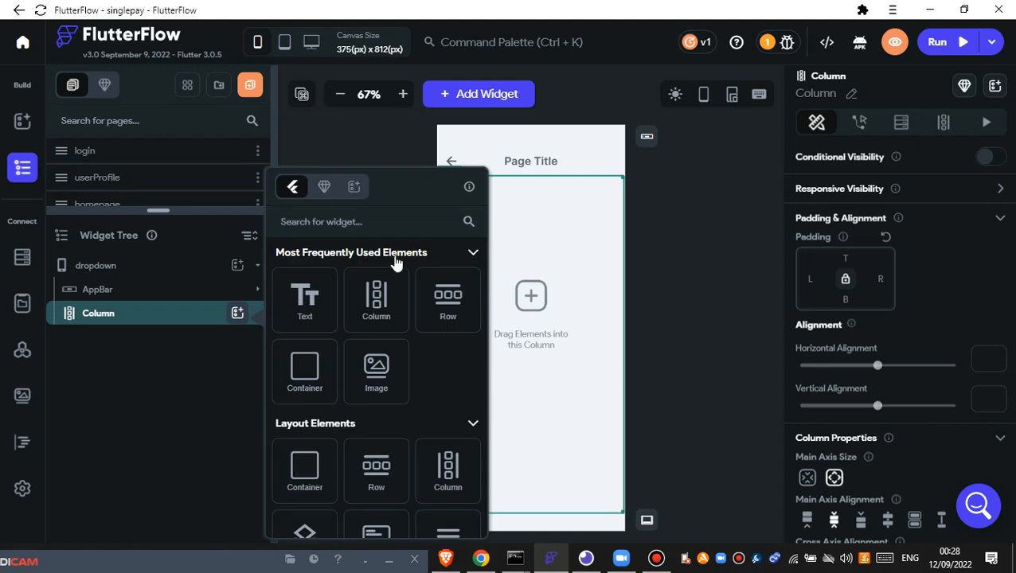
{"action": "left_click", "coordinate": [448, 314]}
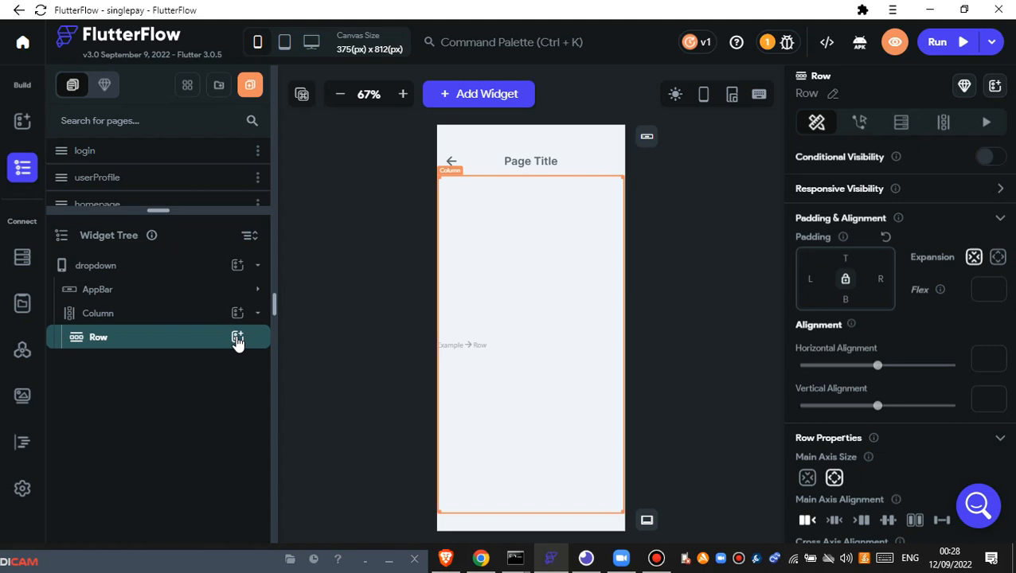
{"action": "left_click", "coordinate": [237, 337]}
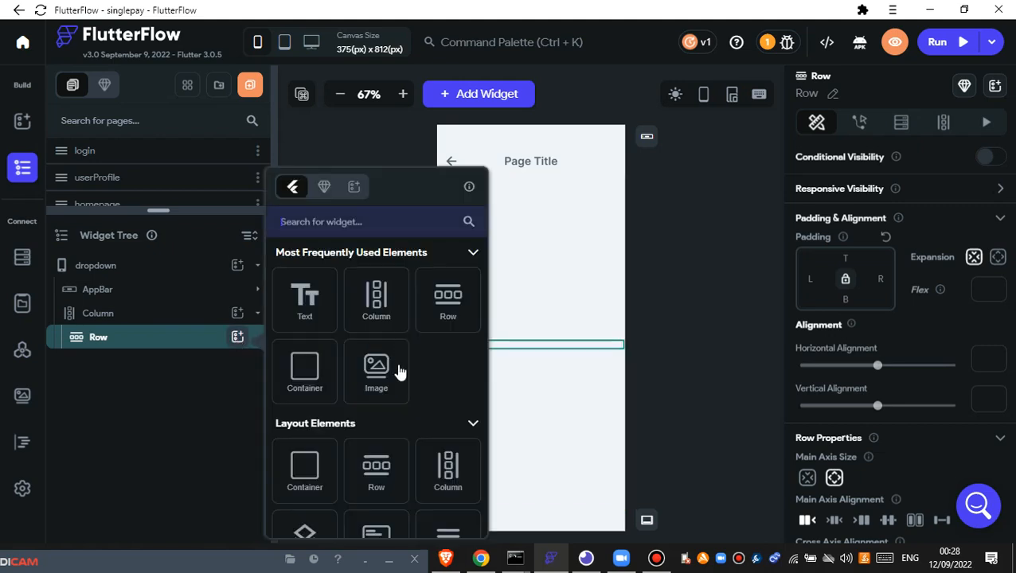
{"action": "left_click", "coordinate": [312, 233]}
{"action": "type", "text": "drop"}
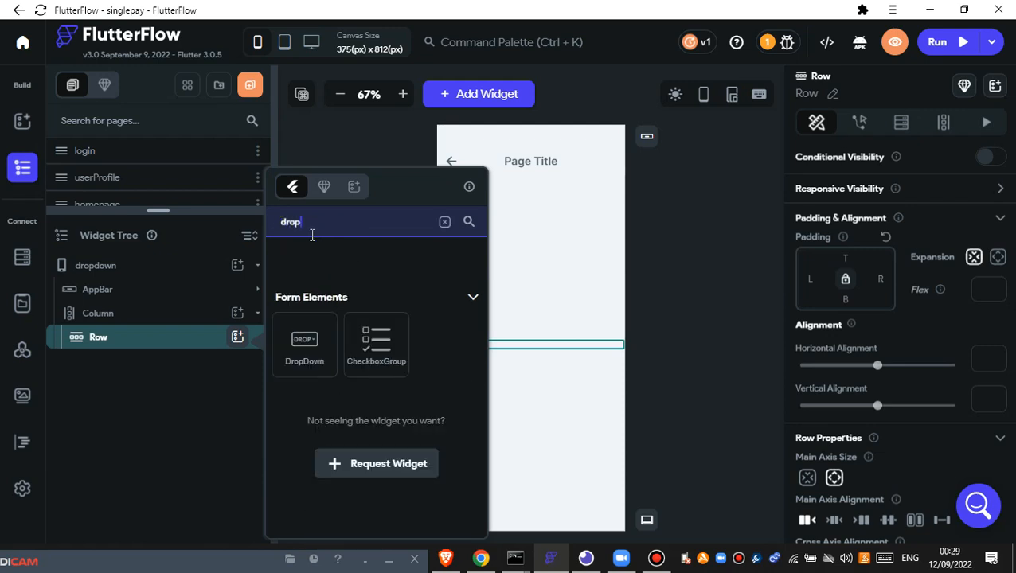
{"action": "left_click", "coordinate": [290, 357]}
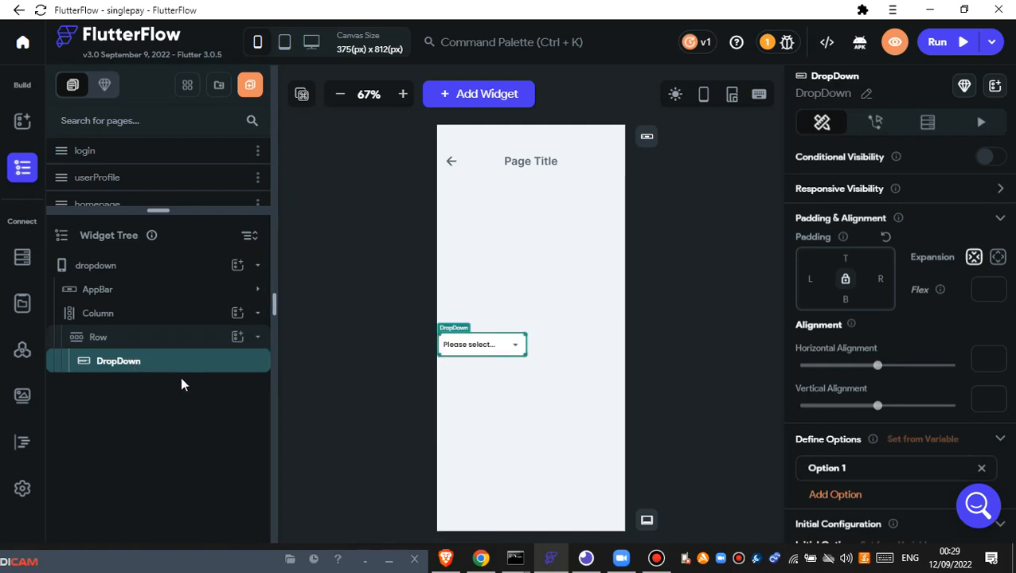
Set the main axis alignment of the Row holding the DropDown to Center.
{"action": "left_click", "coordinate": [137, 341]}
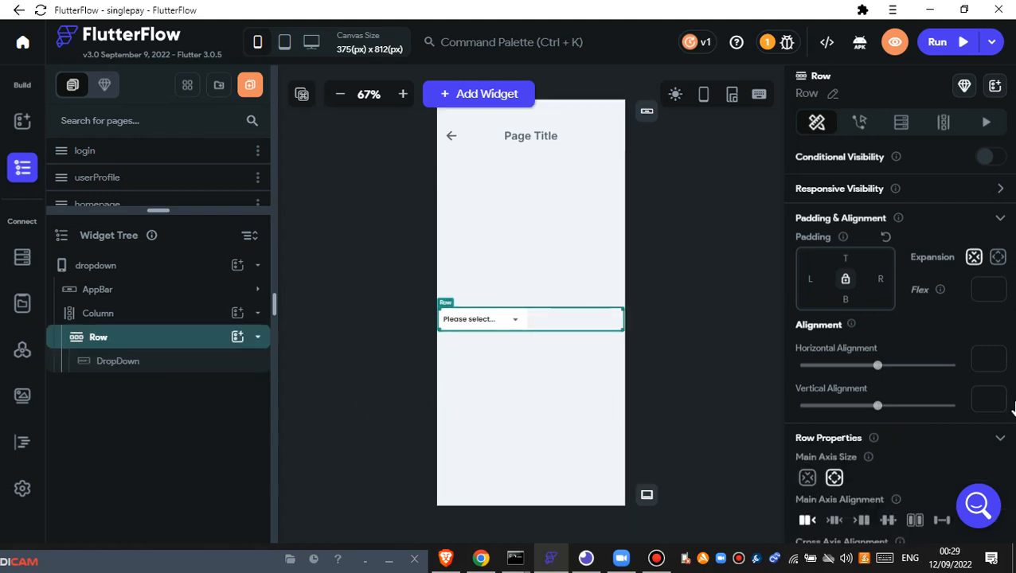
{"action": "left_click", "coordinate": [835, 521]}
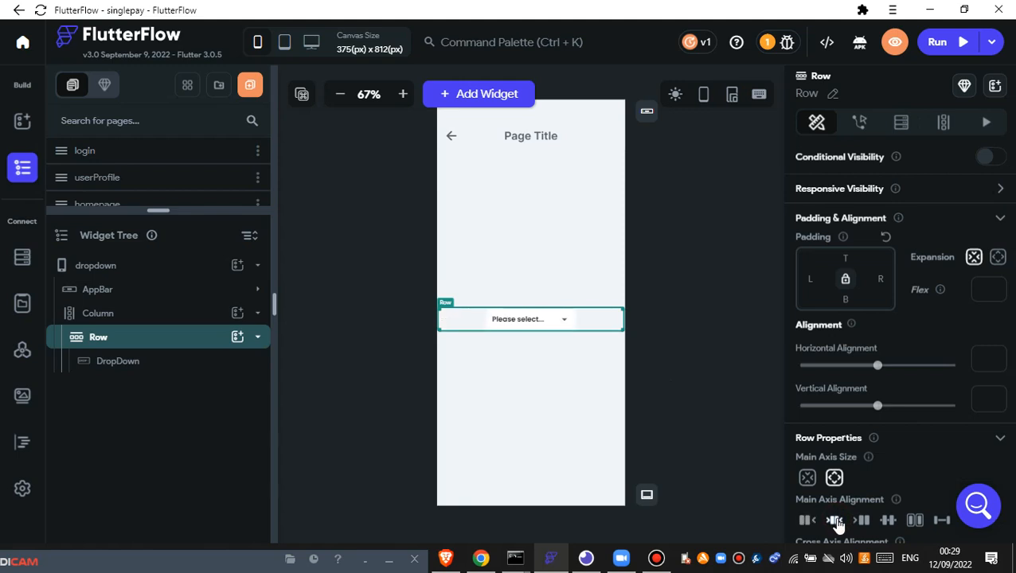
{"action": "left_click", "coordinate": [563, 319]}
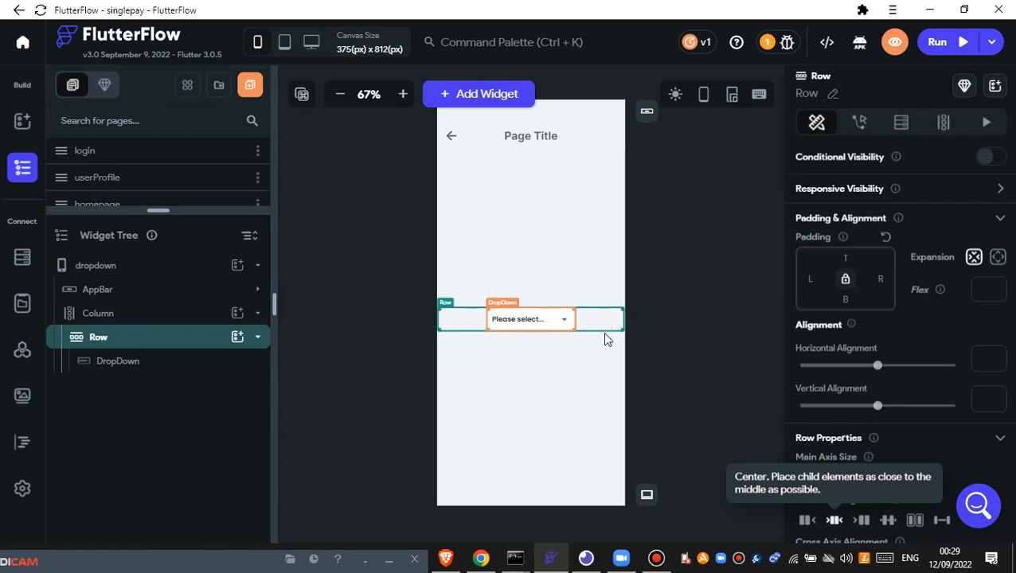
Give the DropDown widget a backend query of type API Call that uses the currency call.
{"action": "left_click", "coordinate": [517, 324]}
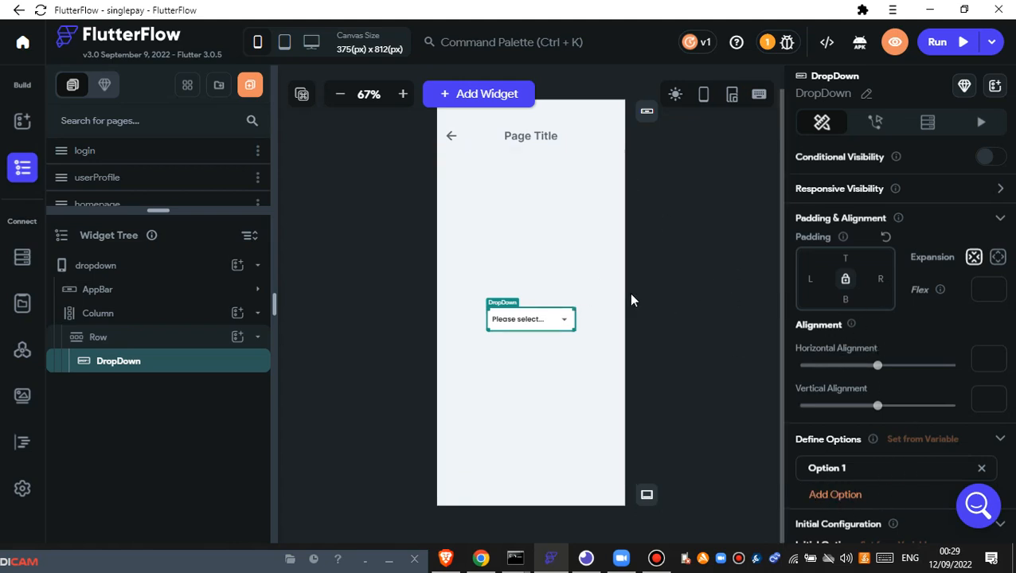
{"action": "left_click", "coordinate": [928, 128]}
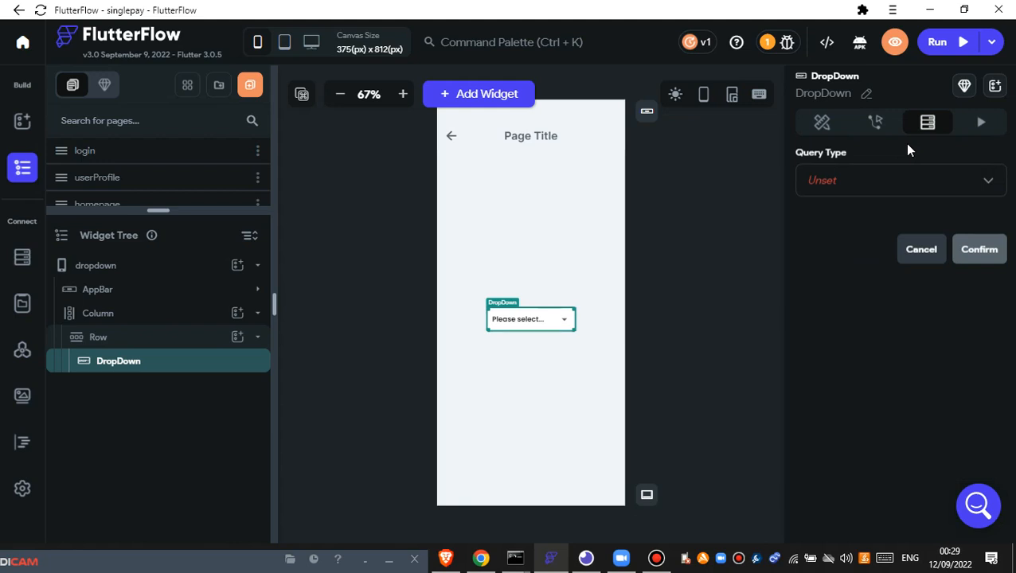
{"action": "left_click", "coordinate": [836, 255]}
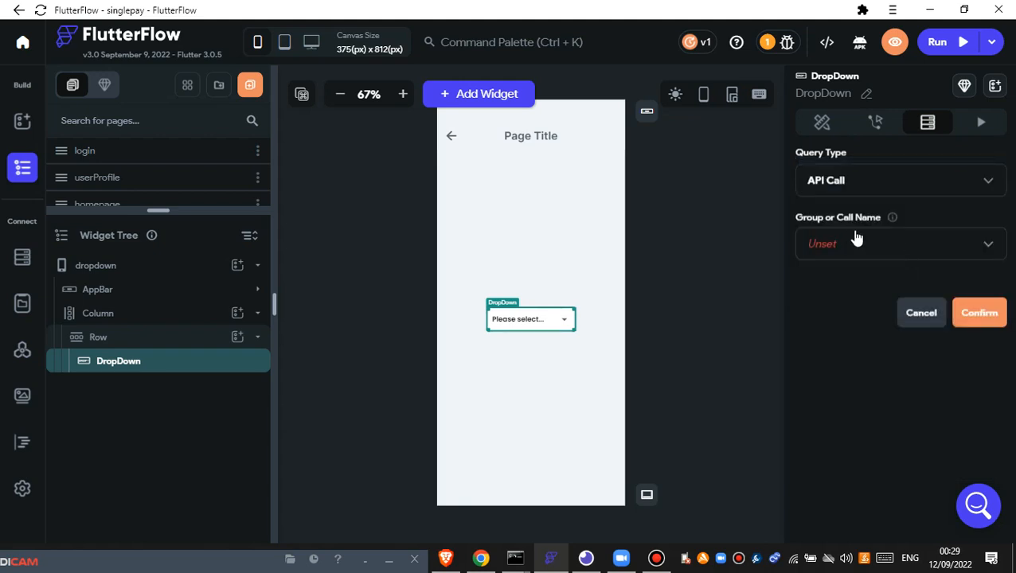
{"action": "left_click", "coordinate": [915, 248]}
{"action": "scroll", "coordinate": [843, 307], "scroll_direction": "down", "scroll_amount": 3}
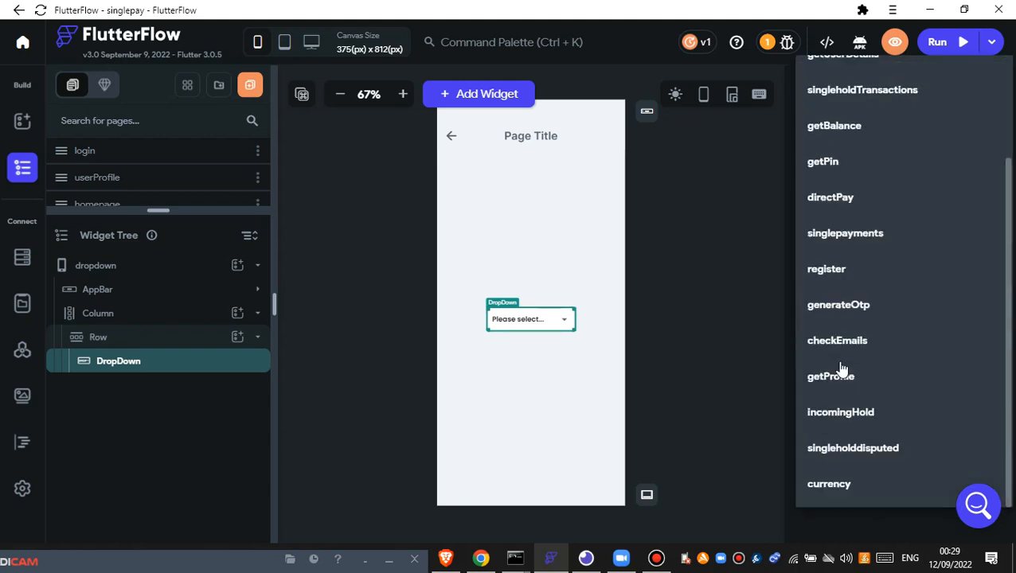
{"action": "left_click", "coordinate": [835, 481]}
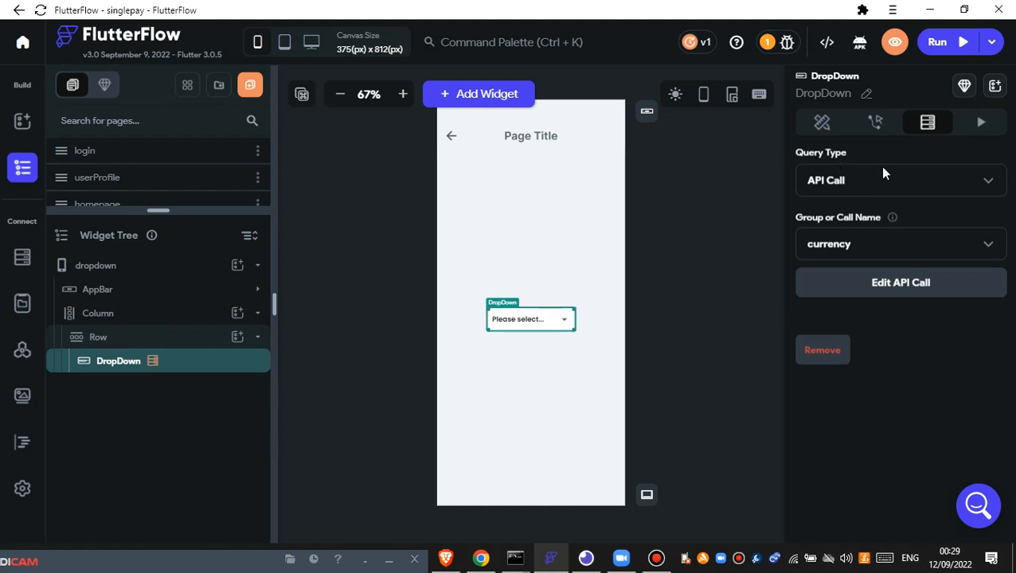
Source the DropDown's options from the currency Response variable, using JSON Body with the JSON Path option.
{"action": "left_click", "coordinate": [822, 122]}
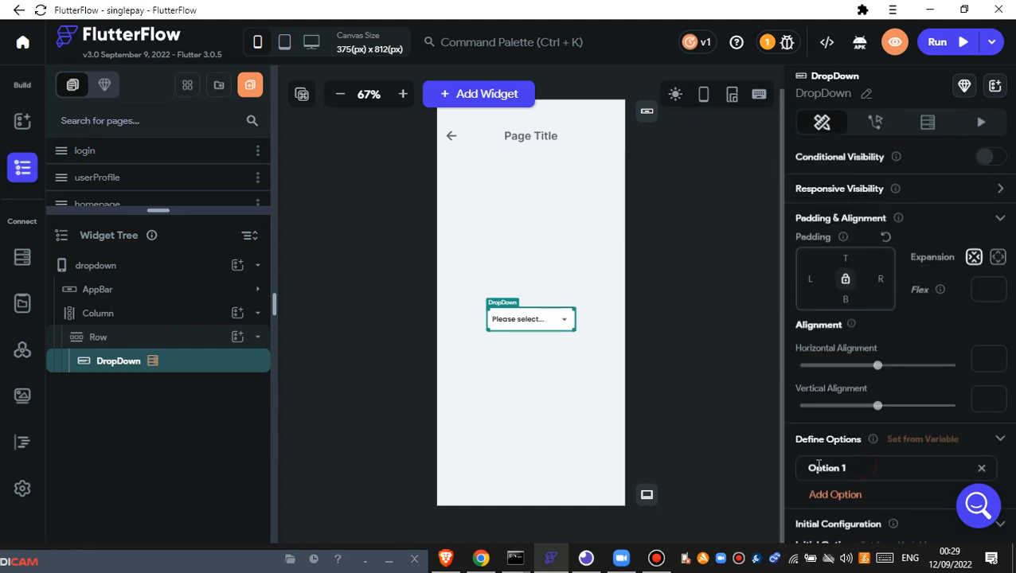
{"action": "left_click", "coordinate": [900, 459]}
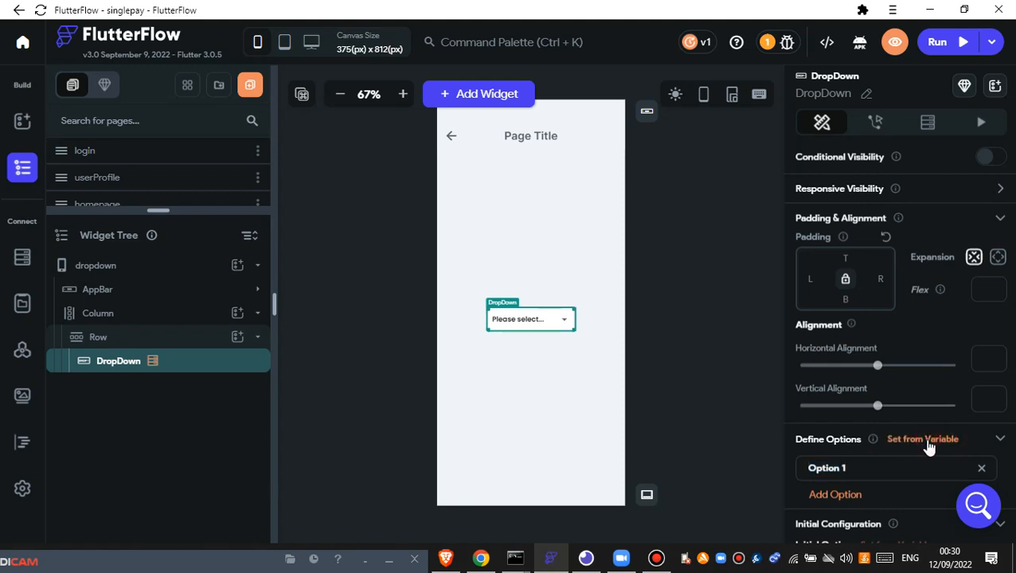
{"action": "left_click", "coordinate": [891, 440]}
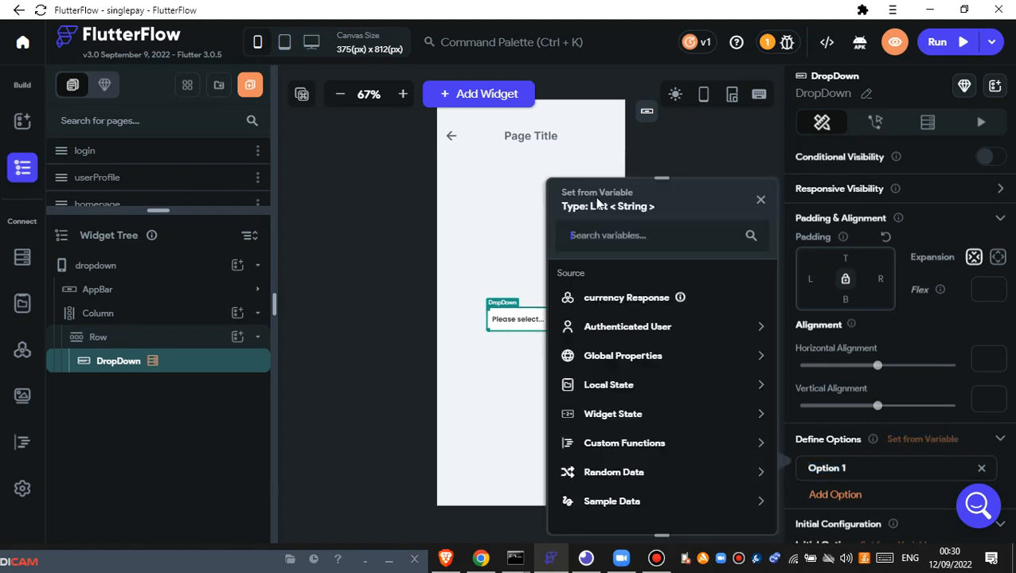
{"action": "left_click", "coordinate": [635, 300]}
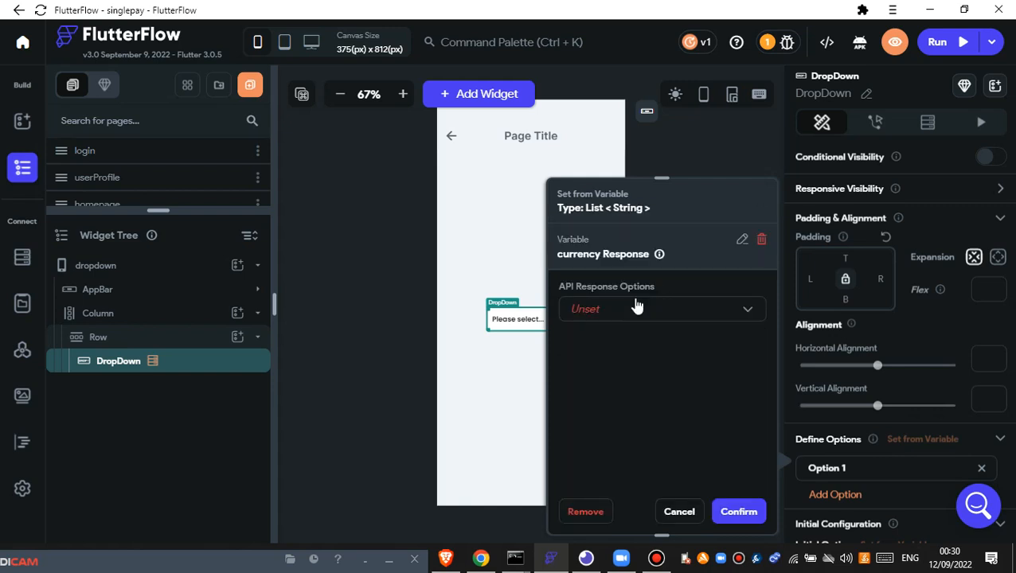
{"action": "left_click", "coordinate": [714, 315]}
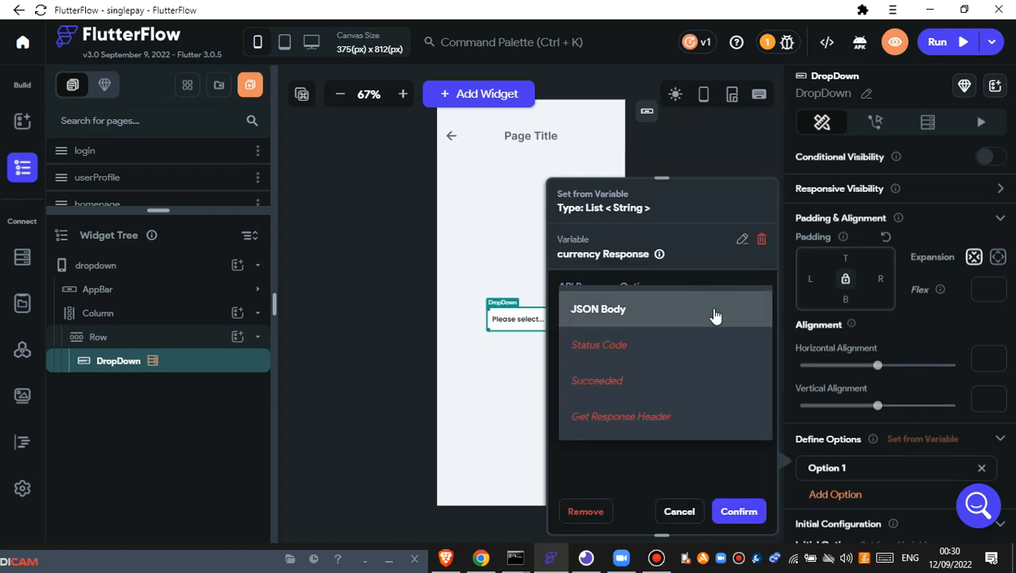
{"action": "left_click", "coordinate": [673, 317]}
{"action": "left_click", "coordinate": [675, 361]}
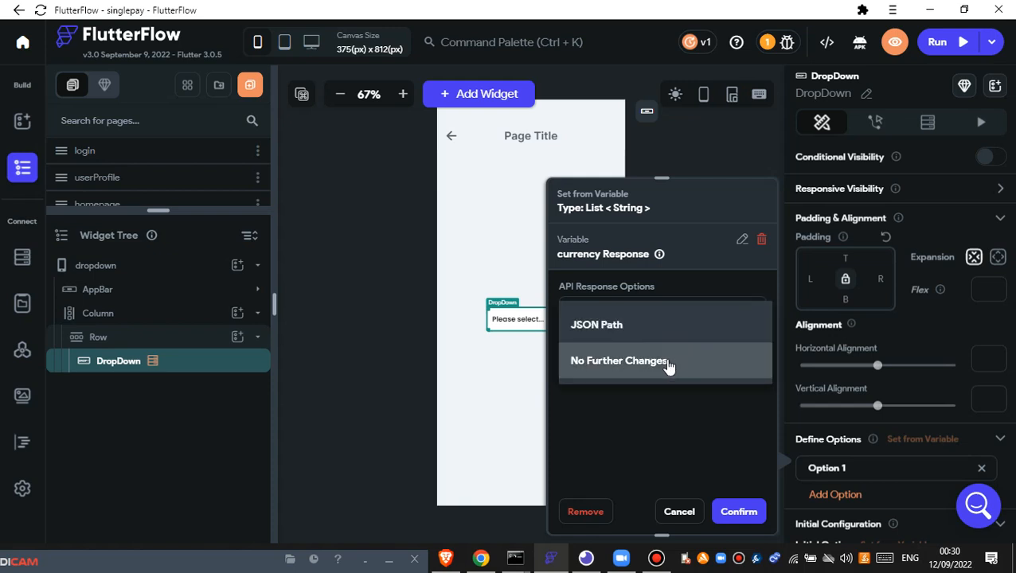
{"action": "left_click", "coordinate": [591, 328]}
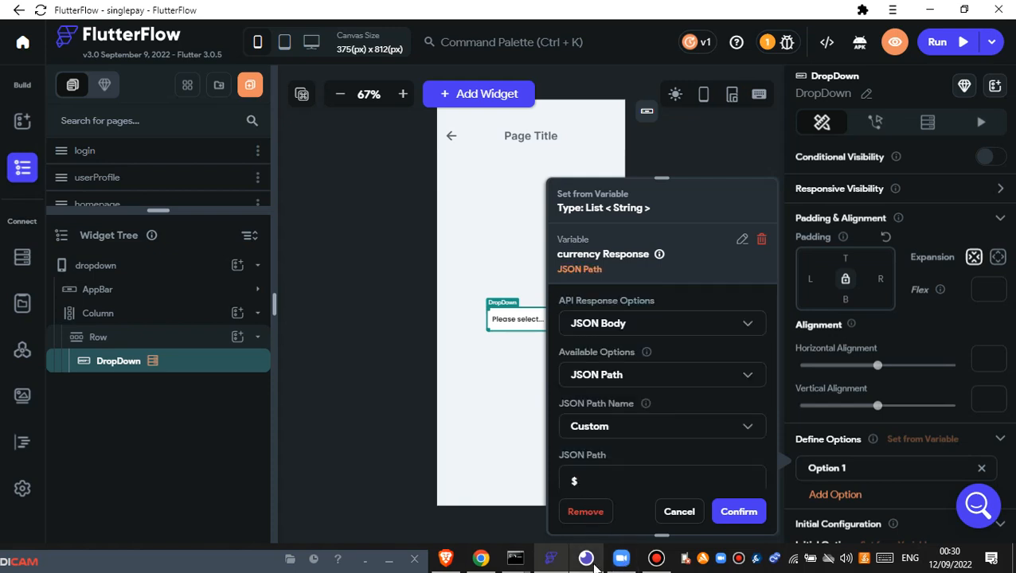
Switch to Insomnia, examine the array and first object of the currency response, and return to FlutterFlow's variable settings.
{"action": "left_click", "coordinate": [586, 558]}
{"action": "left_click", "coordinate": [590, 154]}
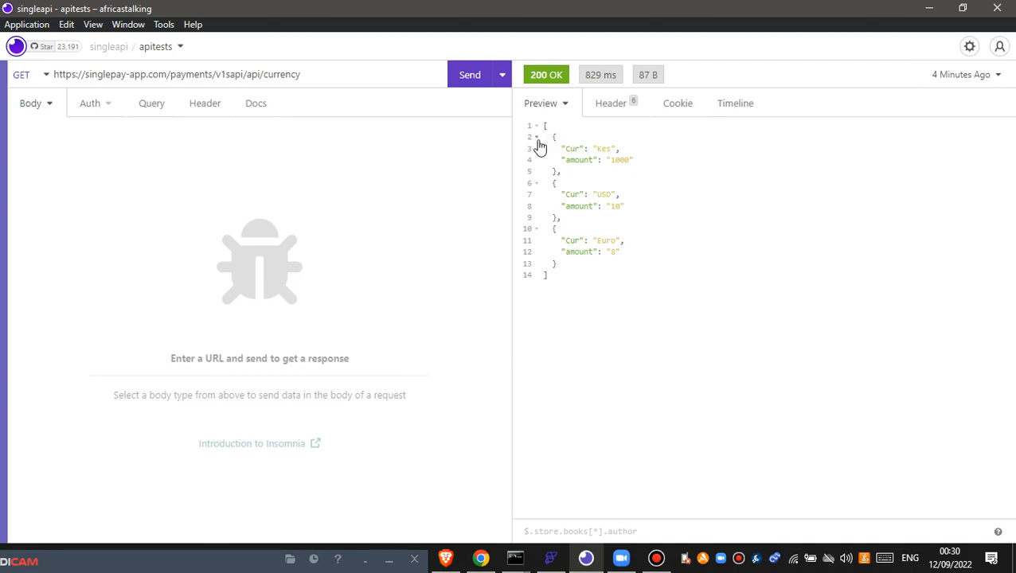
{"action": "left_click_drag", "start_coordinate": [548, 128], "coordinate": [543, 125]}
{"action": "left_click", "coordinate": [549, 128]}
{"action": "left_click_drag", "start_coordinate": [551, 140], "coordinate": [565, 171]}
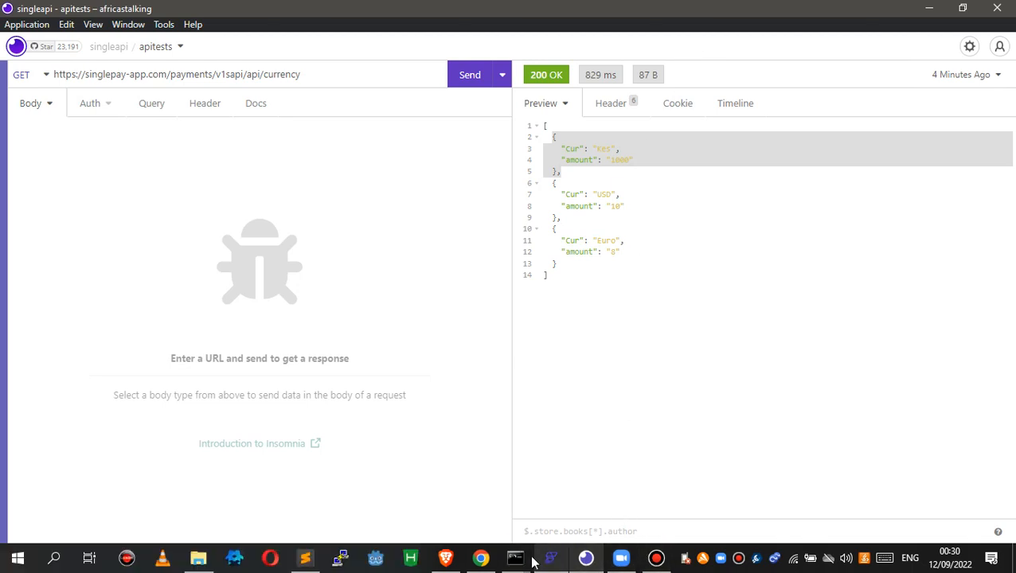
{"action": "left_click", "coordinate": [550, 560]}
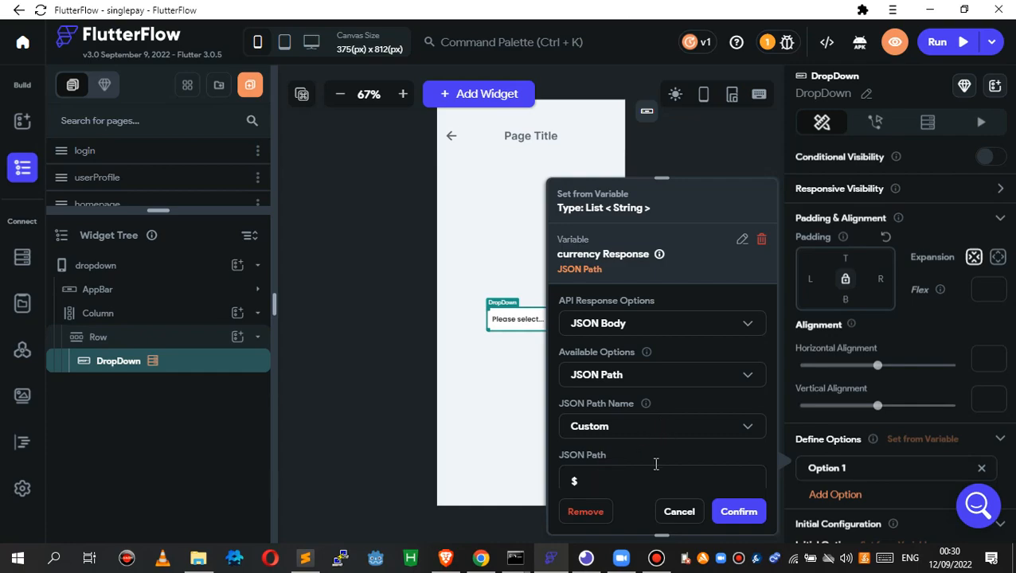
Set the custom JSON Path of the DropDown's options variable to $..Cur, checking the Cur key against the currency response in Insomnia.
{"action": "scroll", "coordinate": [656, 464], "scroll_direction": "down", "scroll_amount": 1}
{"action": "left_click", "coordinate": [586, 560]}
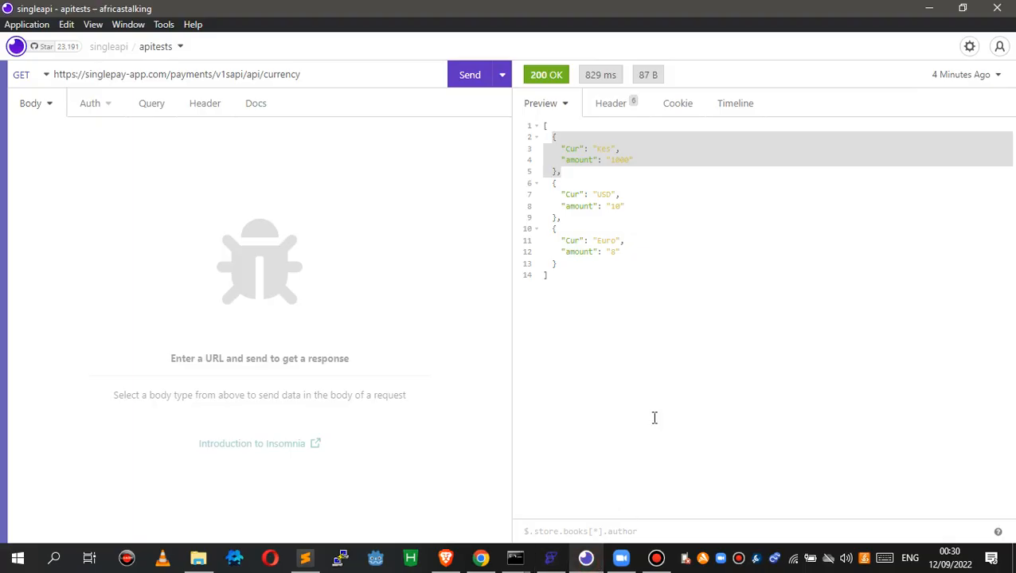
{"action": "left_click", "coordinate": [569, 148]}
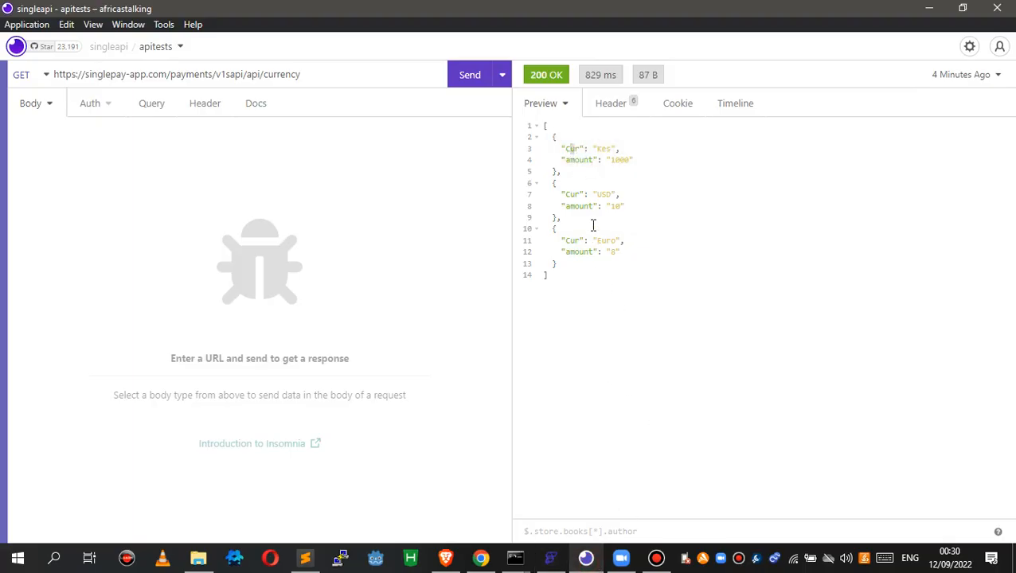
{"action": "left_click", "coordinate": [550, 560]}
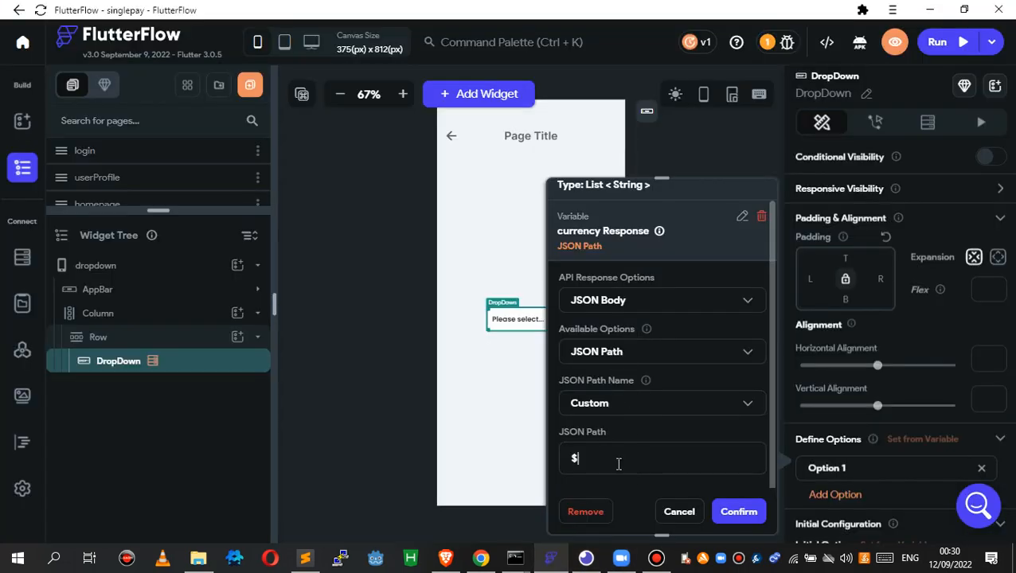
{"action": "type", "text": ".C"}
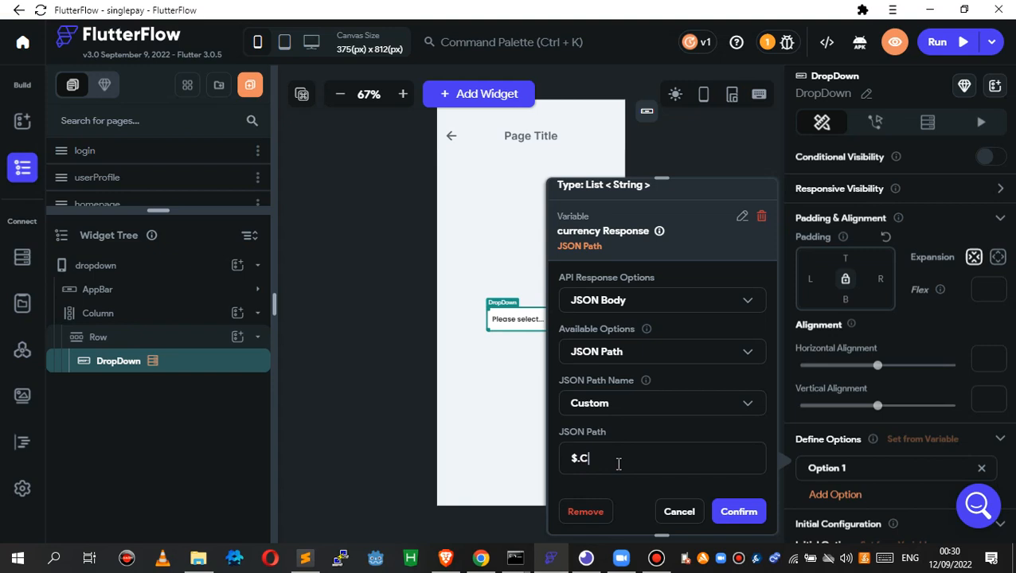
{"action": "type", "text": "ur"}
{"action": "left_click", "coordinate": [580, 457]}
{"action": "left_click", "coordinate": [587, 560]}
{"action": "left_click_drag", "start_coordinate": [583, 146], "coordinate": [581, 146]}
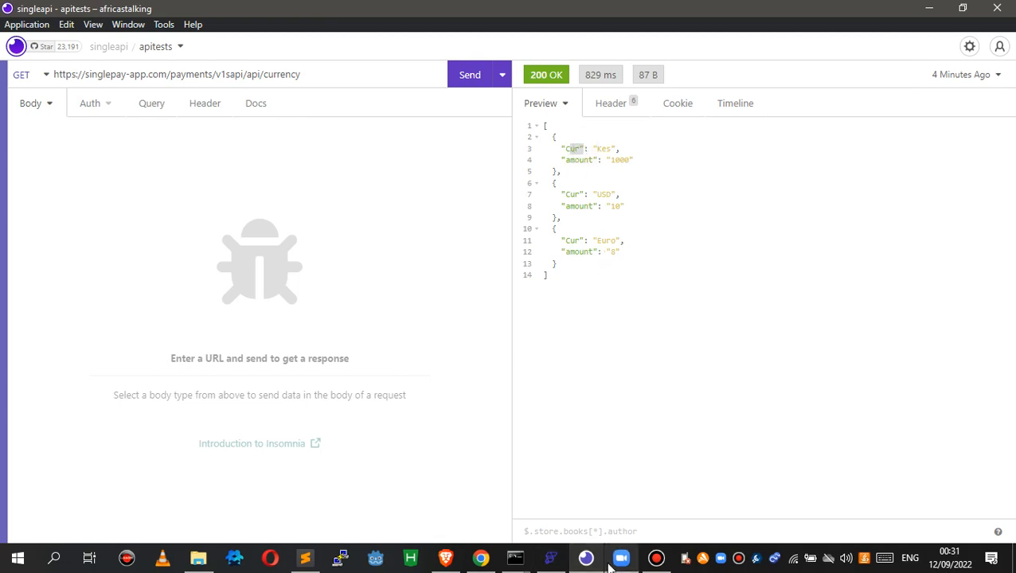
{"action": "left_click", "coordinate": [555, 565]}
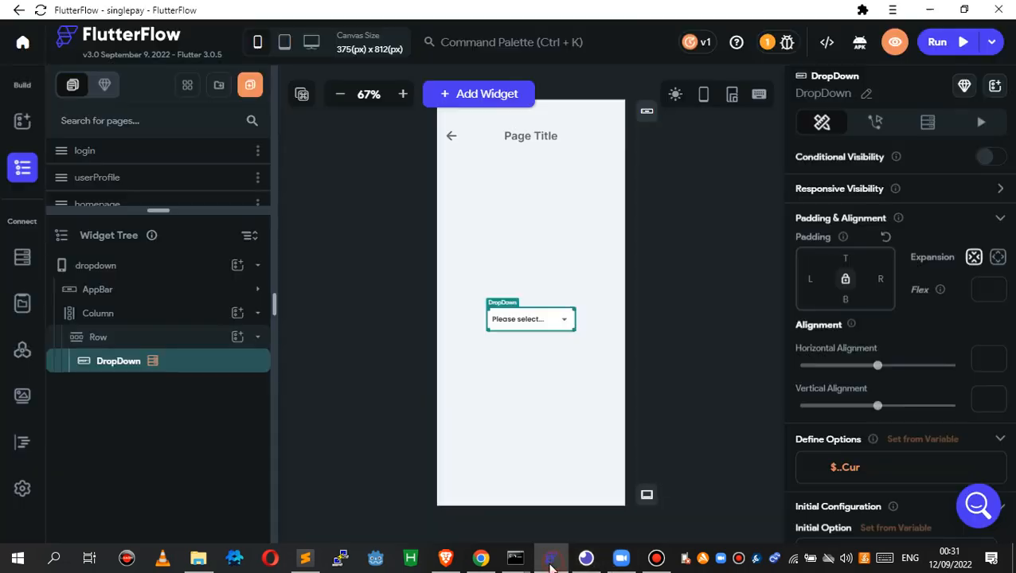
Run the singlepay app in the browser to get a live version of the dropdown page.
{"action": "left_click", "coordinate": [955, 43]}
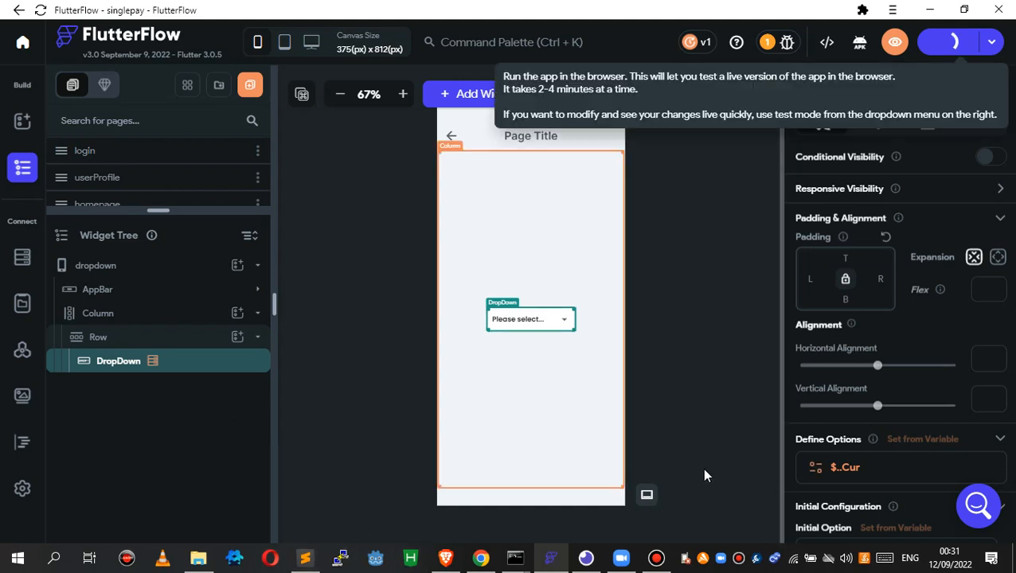
{"action": "left_click", "coordinate": [656, 557]}
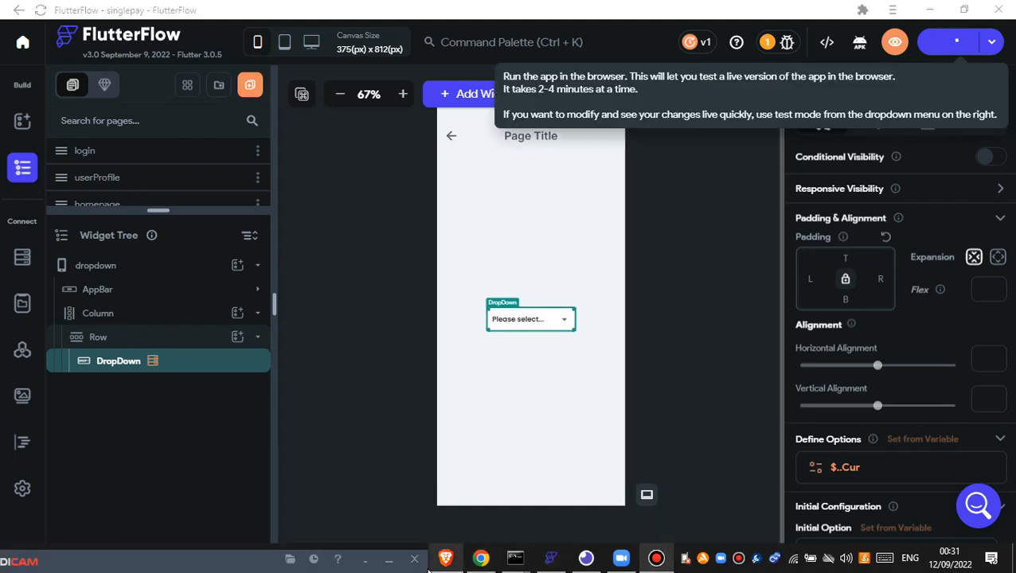
{"action": "mouse_move", "coordinate": [234, 545]}
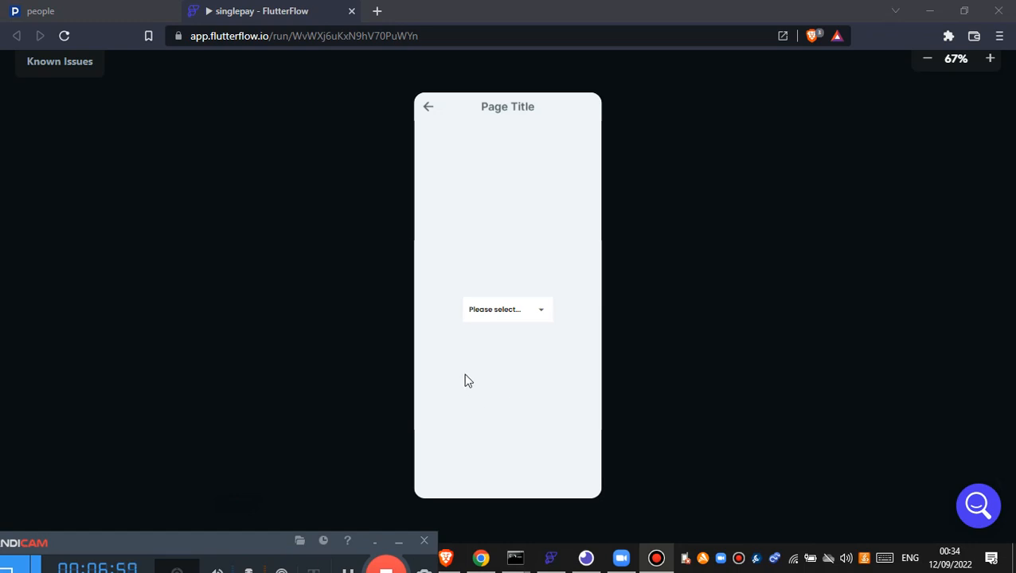
Test the dropdown in the running app by selecting USD and then Kes.
{"action": "left_click", "coordinate": [527, 312]}
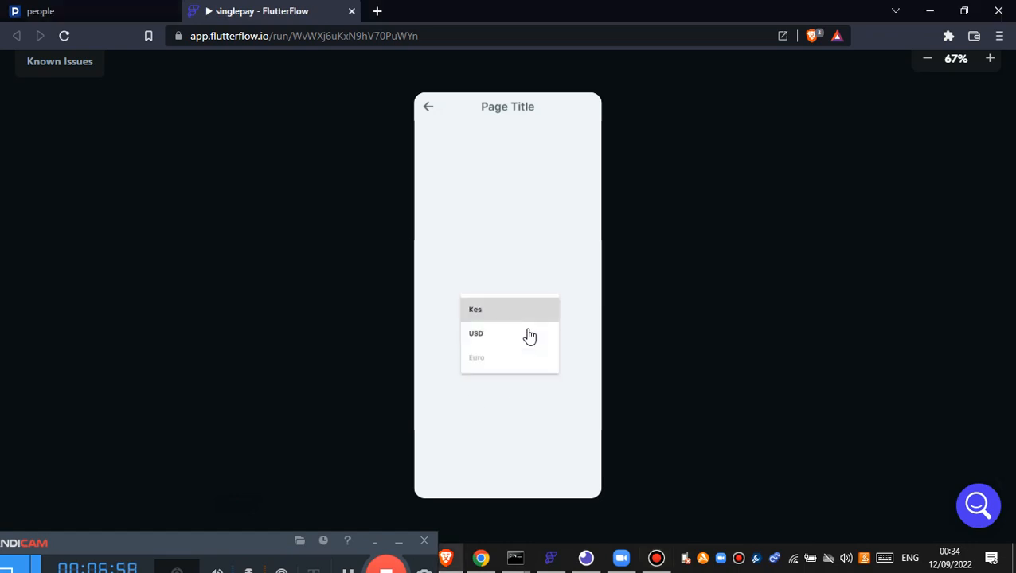
{"action": "left_click", "coordinate": [495, 334]}
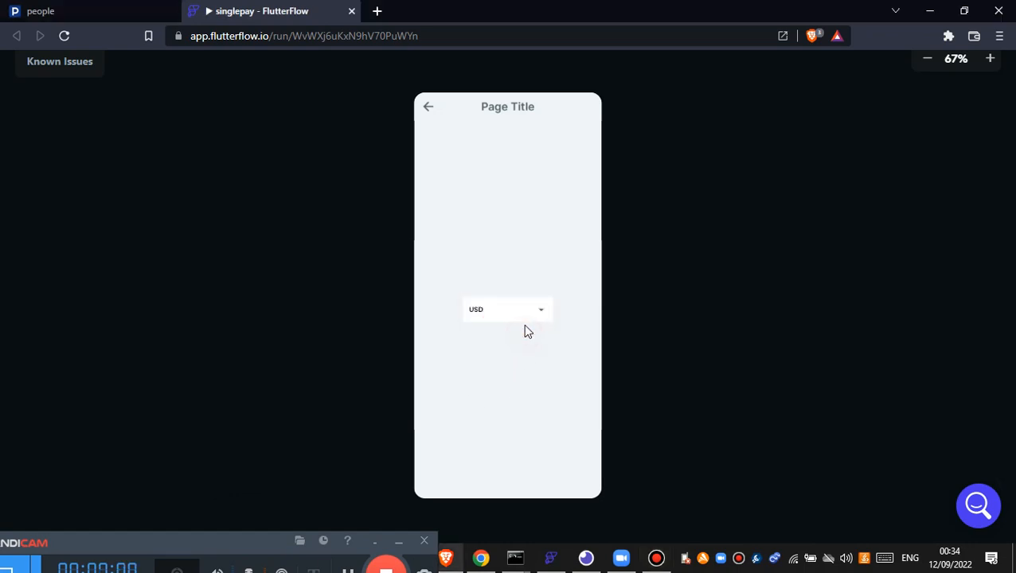
{"action": "left_click", "coordinate": [527, 314]}
{"action": "left_click", "coordinate": [488, 339]}
Switch to the cPanel code editor in Chrome and duplicate the Euro entry at the end of the $ar array in the currency() function.
{"action": "left_click", "coordinate": [493, 559]}
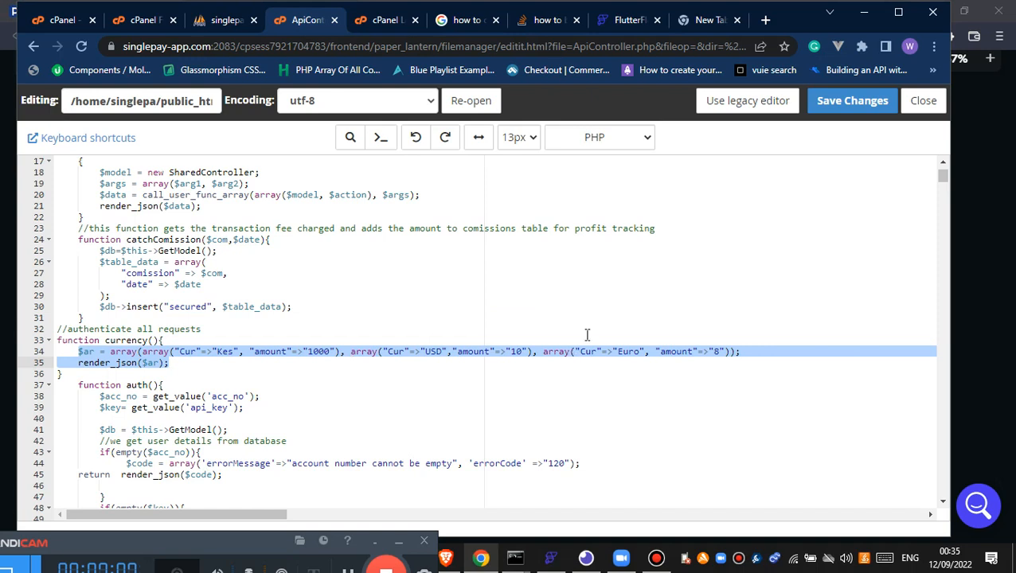
{"action": "left_click", "coordinate": [351, 368]}
{"action": "left_click_drag", "start_coordinate": [542, 352], "coordinate": [729, 357]}
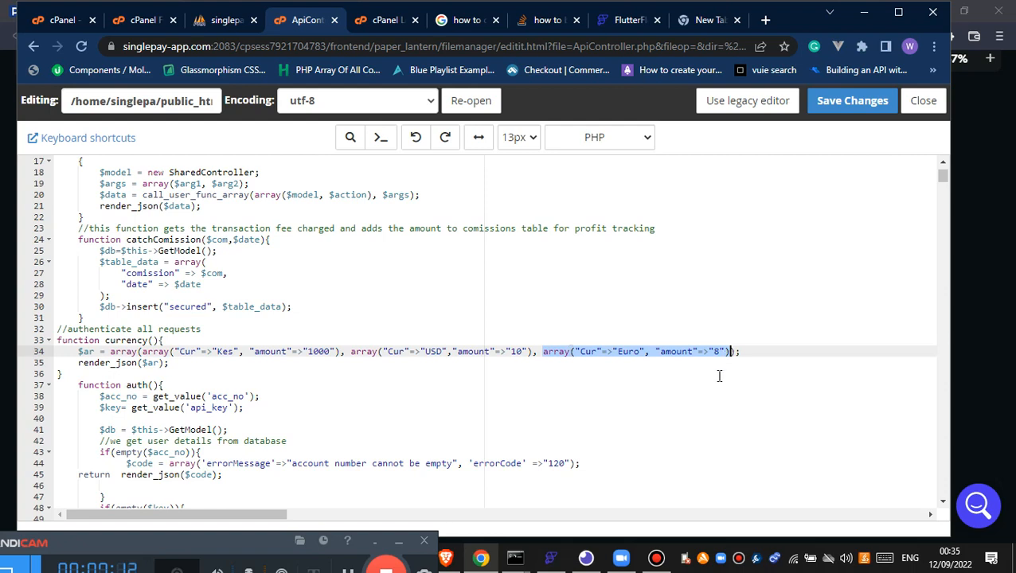
{"action": "key", "text": "Right"}
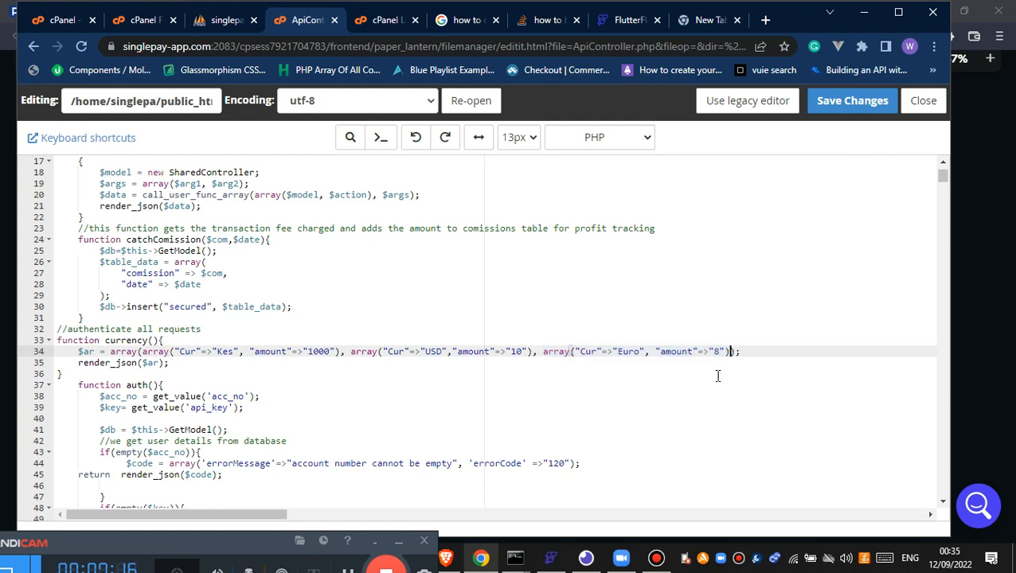
{"action": "type", "text": ","}
{"action": "type", "text": "array(\"Cur\"=>\"Euro\", \"amount\"=>\"8\")"}
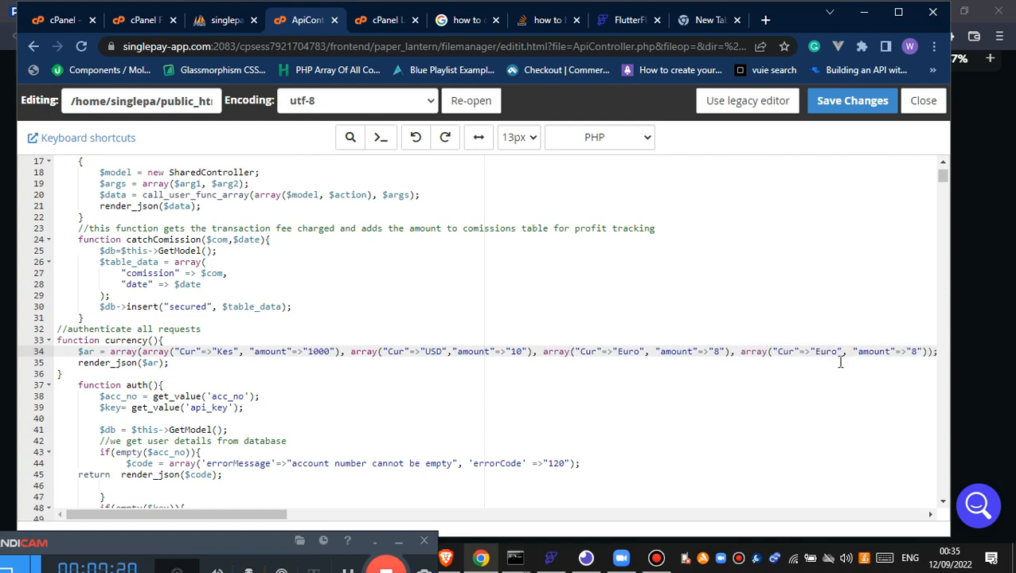
Change the Cur value of the duplicated array entry to PHP and save ApiController.php.
{"action": "key", "text": "BackSpace"}
{"action": "key", "text": "BackSpace"}
{"action": "key", "text": "BackSpace"}
{"action": "key", "text": "BackSpace"}
{"action": "type", "text": "PHP"}
{"action": "left_click", "coordinate": [850, 102]}
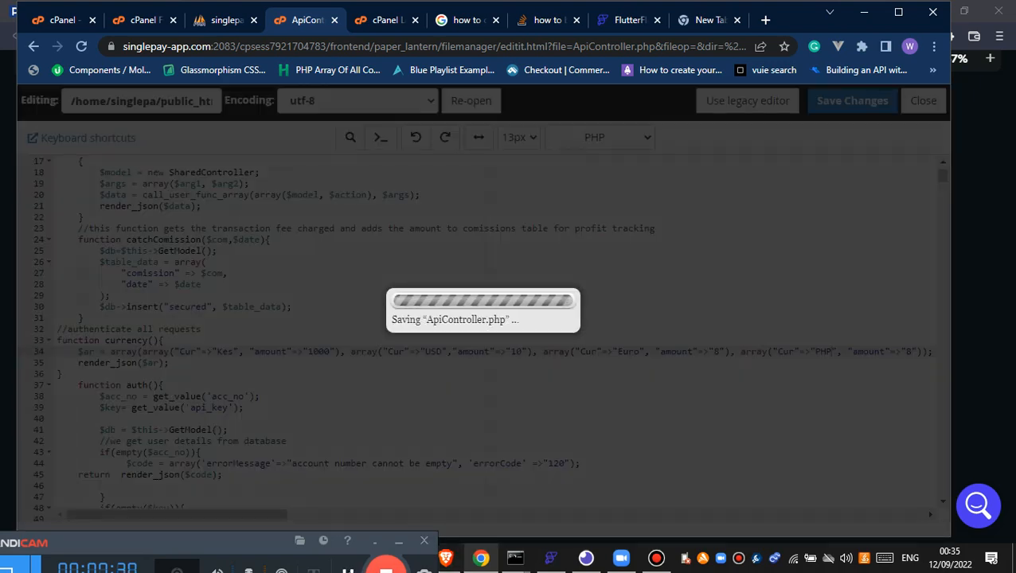
Return to the running app in Brave and test the dropdown by selecting PHP, Euro and other currencies in turn.
{"action": "left_click", "coordinate": [479, 559]}
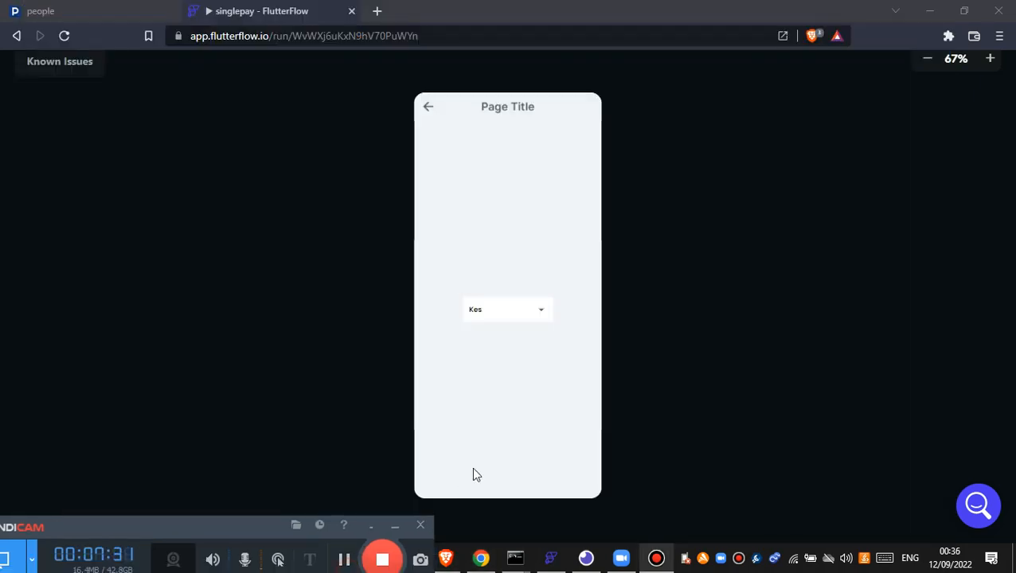
{"action": "left_click", "coordinate": [527, 319]}
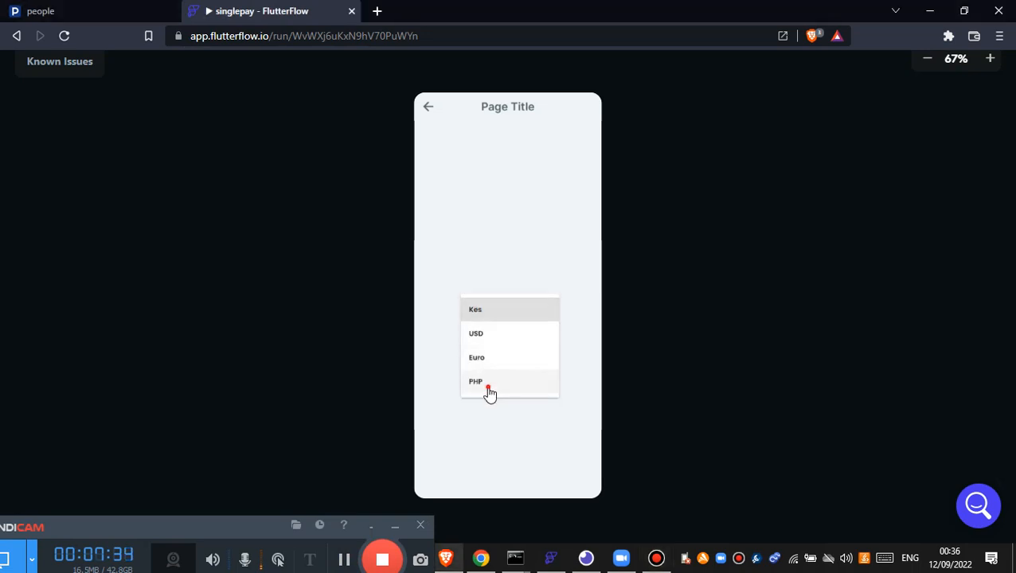
{"action": "left_click", "coordinate": [488, 394]}
{"action": "left_click", "coordinate": [527, 319]}
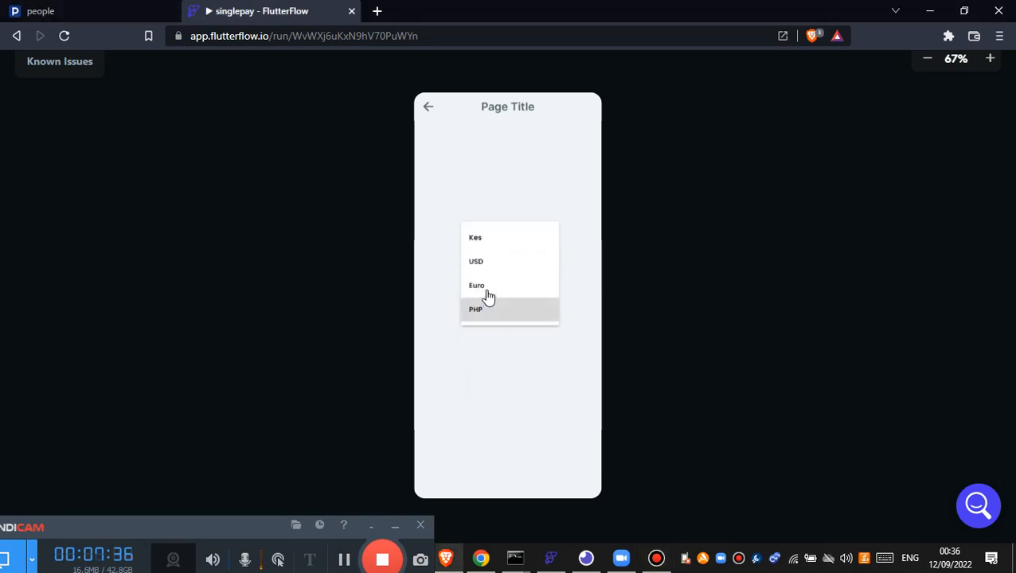
{"action": "left_click", "coordinate": [525, 284]}
{"action": "left_click", "coordinate": [529, 307]}
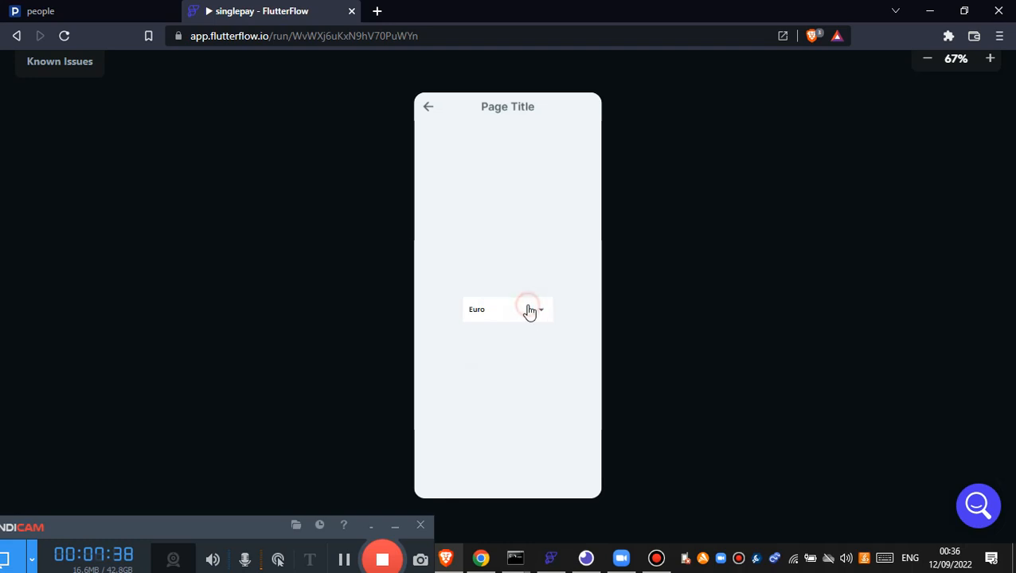
{"action": "left_click", "coordinate": [485, 285]}
{"action": "left_click", "coordinate": [516, 307]}
{"action": "left_click", "coordinate": [485, 285]}
{"action": "left_click", "coordinate": [499, 317]}
{"action": "left_click", "coordinate": [500, 334]}
{"action": "left_click", "coordinate": [519, 314]}
{"action": "left_click", "coordinate": [494, 337]}
{"action": "left_click_drag", "start_coordinate": [204, 526], "coordinate": [205, 519]}
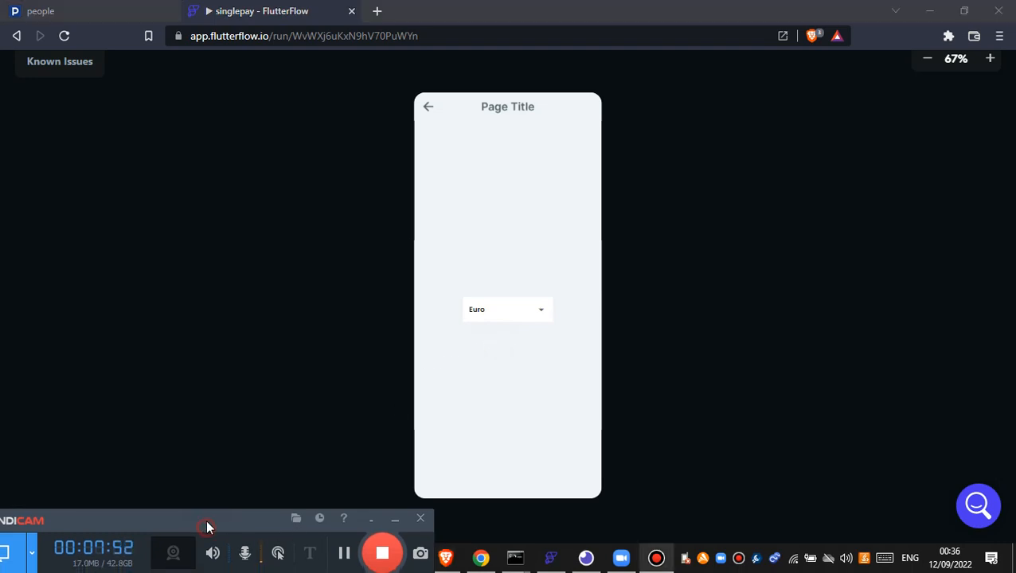